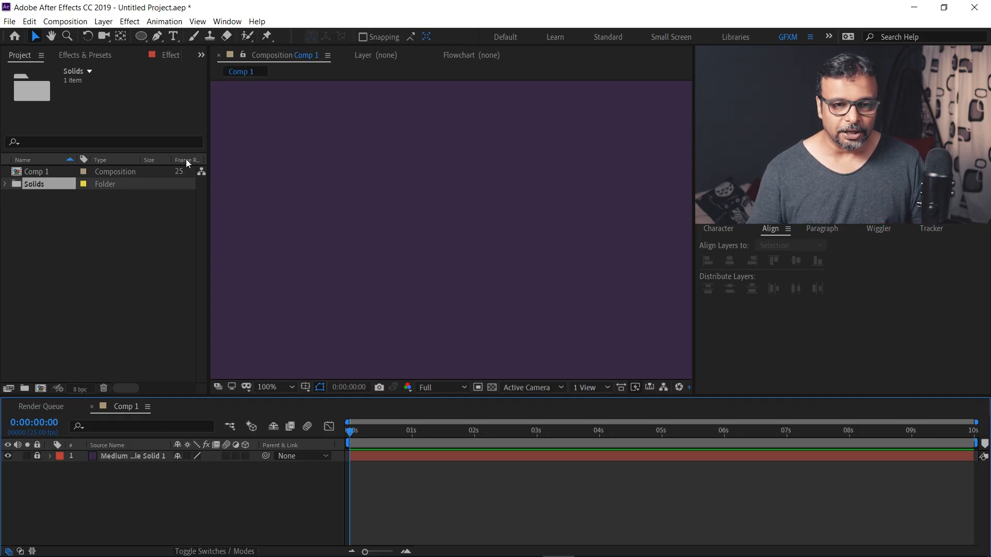
Draw a white circle about 34 px wide near the middle of the composition and centre its anchor point on it.
{"action": "left_click", "coordinate": [140, 37]}
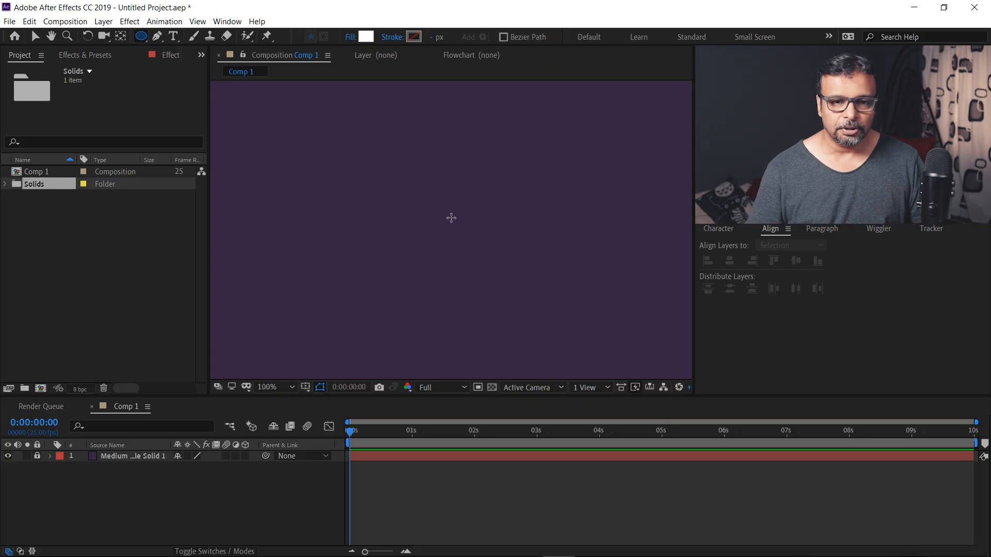
{"action": "left_click_drag", "start_coordinate": [444, 210], "coordinate": [466, 232]}
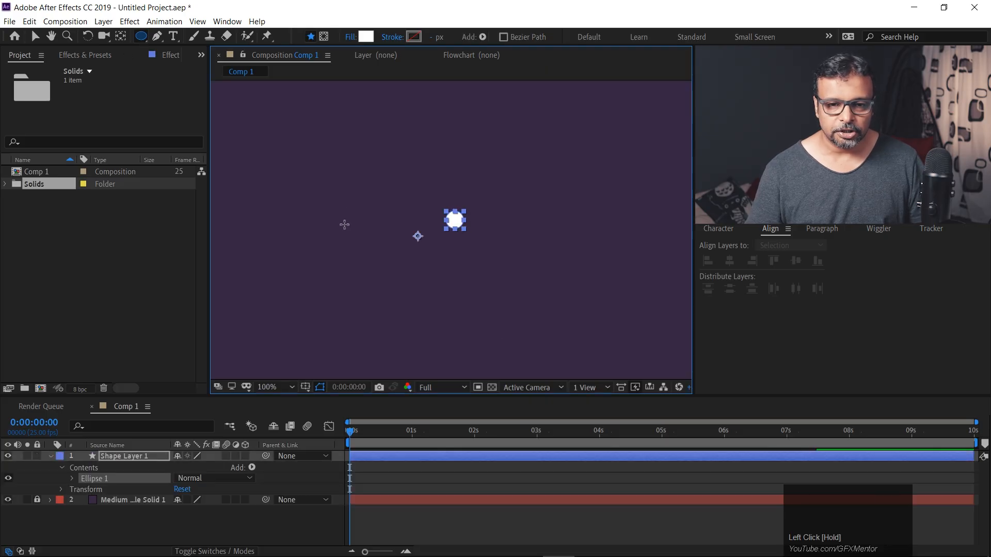
{"action": "key", "text": "ctrl+alt+Home"}
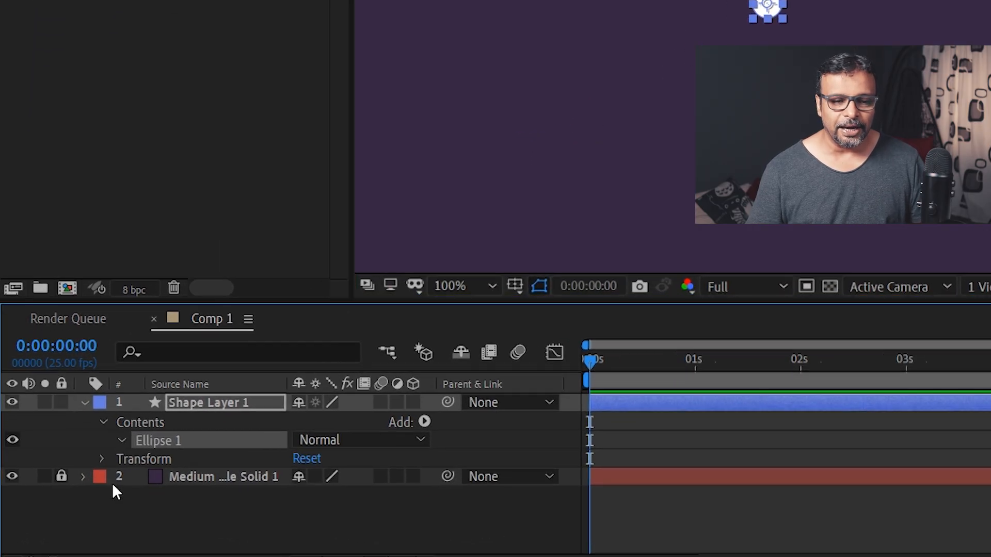
Add starting keyframes for the Size and Position of Ellipse Path 1 at frame 0.
{"action": "left_click", "coordinate": [119, 441]}
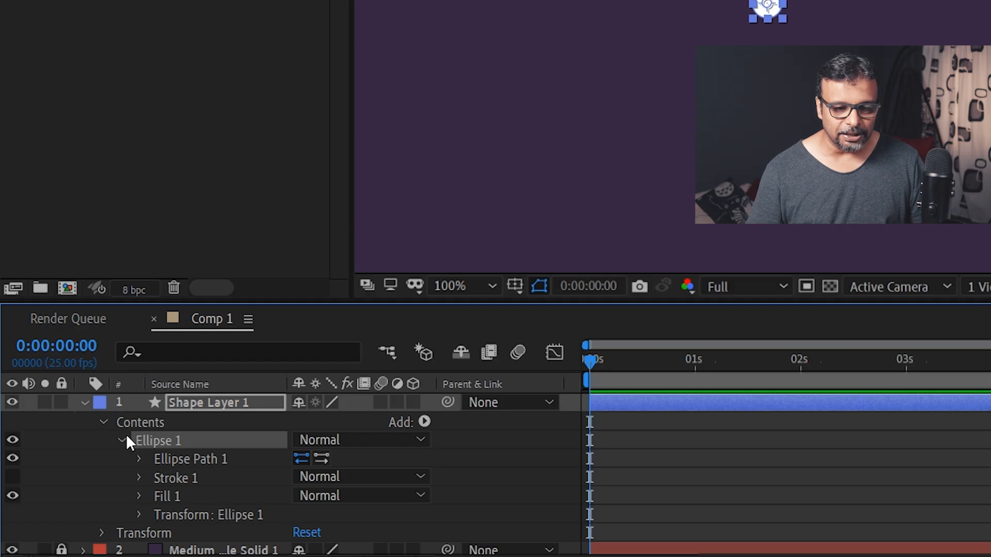
{"action": "left_click", "coordinate": [123, 440]}
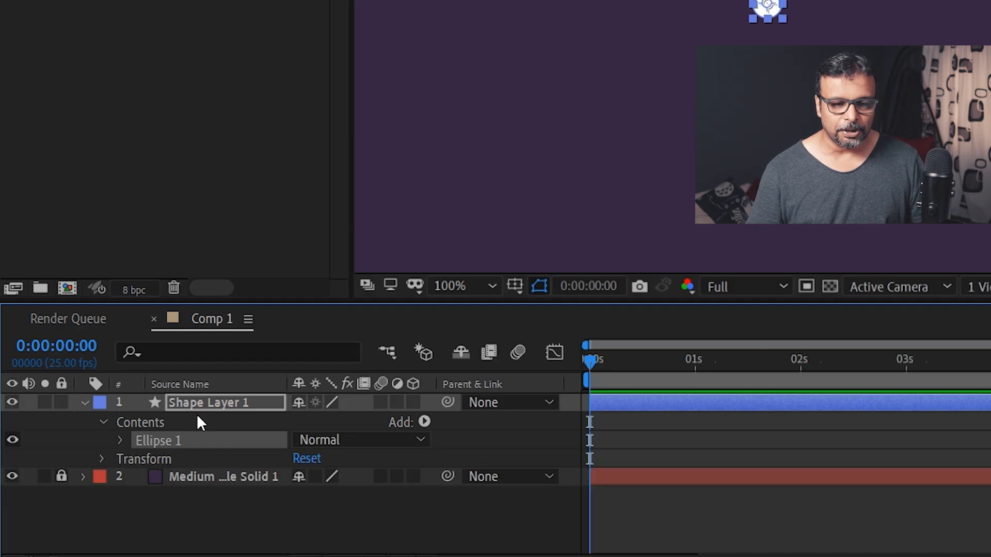
{"action": "left_click", "coordinate": [104, 424]}
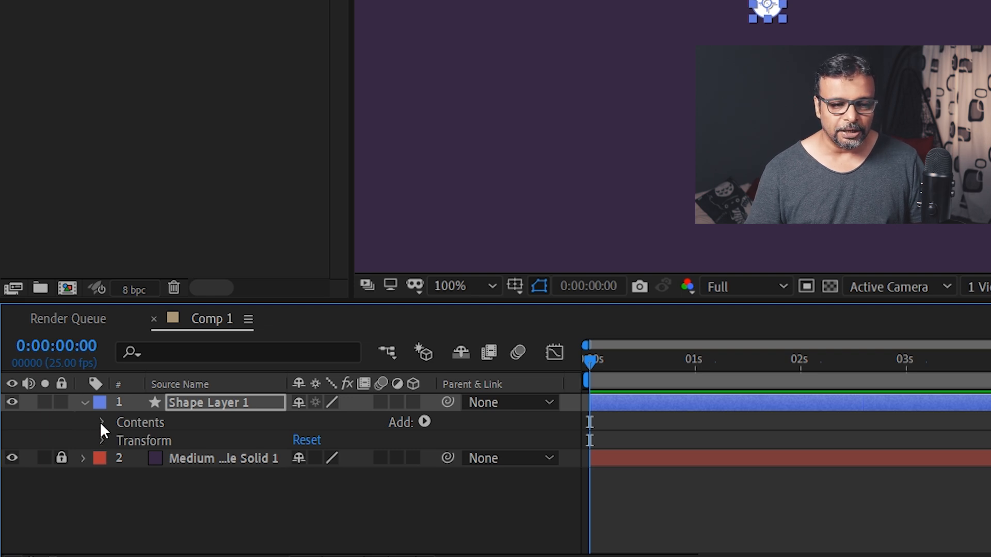
{"action": "left_click", "coordinate": [101, 423]}
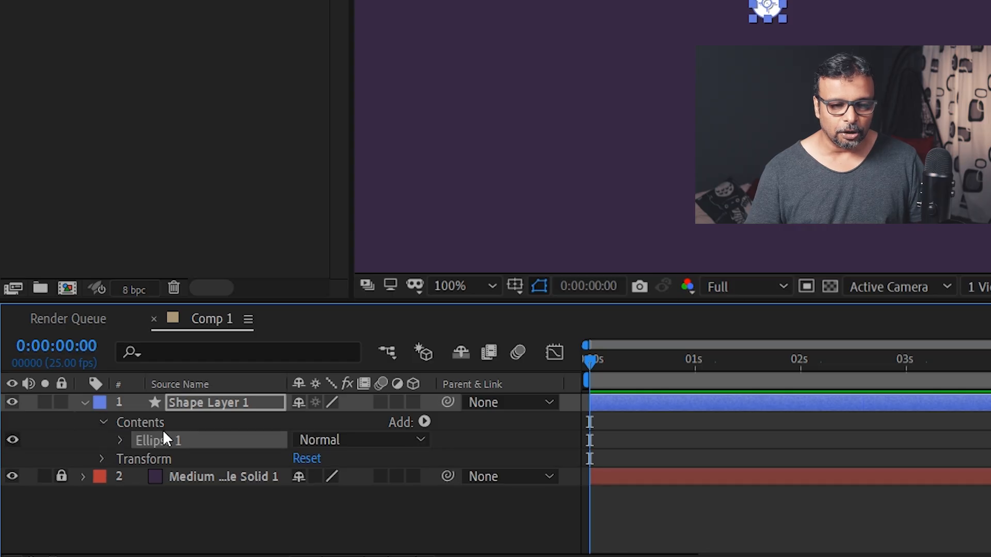
{"action": "left_click", "coordinate": [121, 442]}
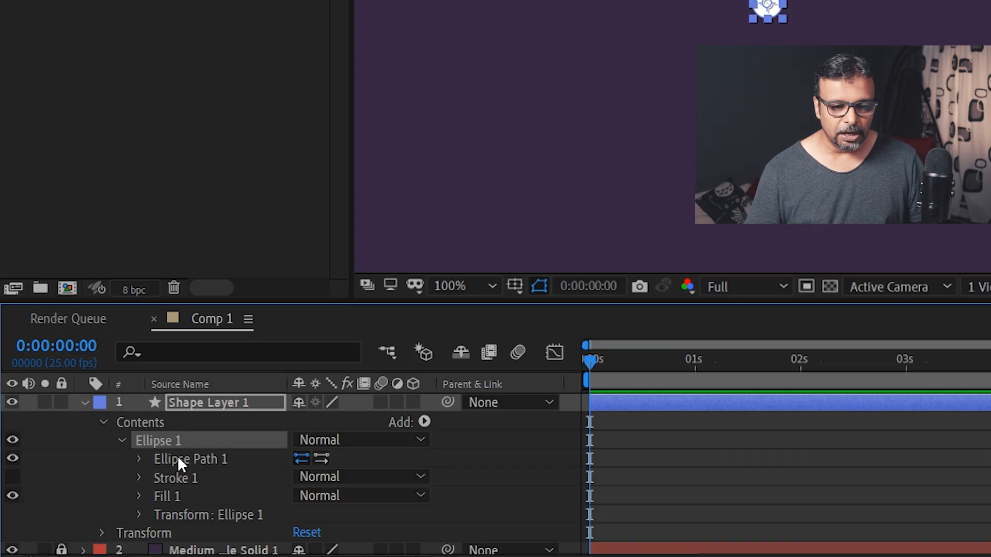
{"action": "left_click", "coordinate": [138, 459]}
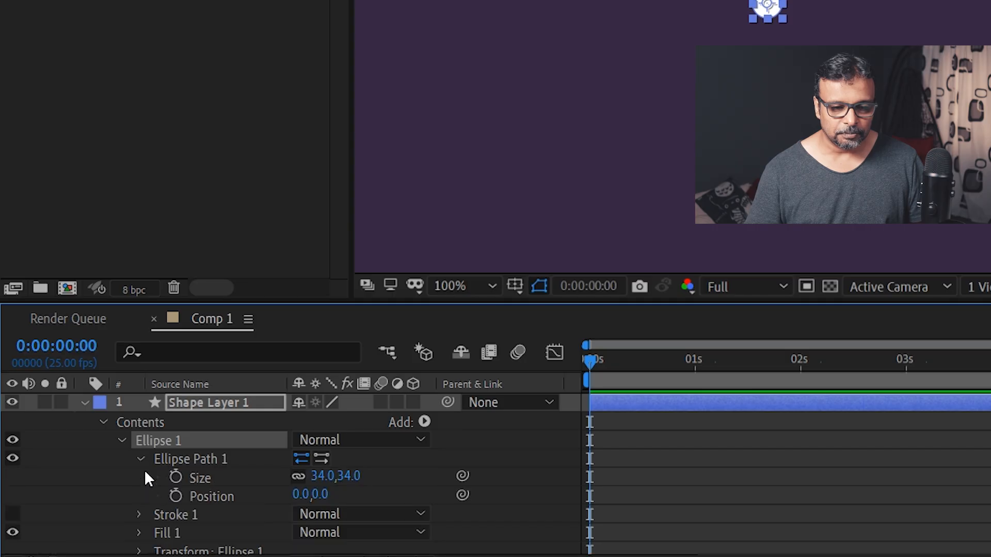
{"action": "left_click", "coordinate": [175, 494]}
{"action": "left_click", "coordinate": [175, 479]}
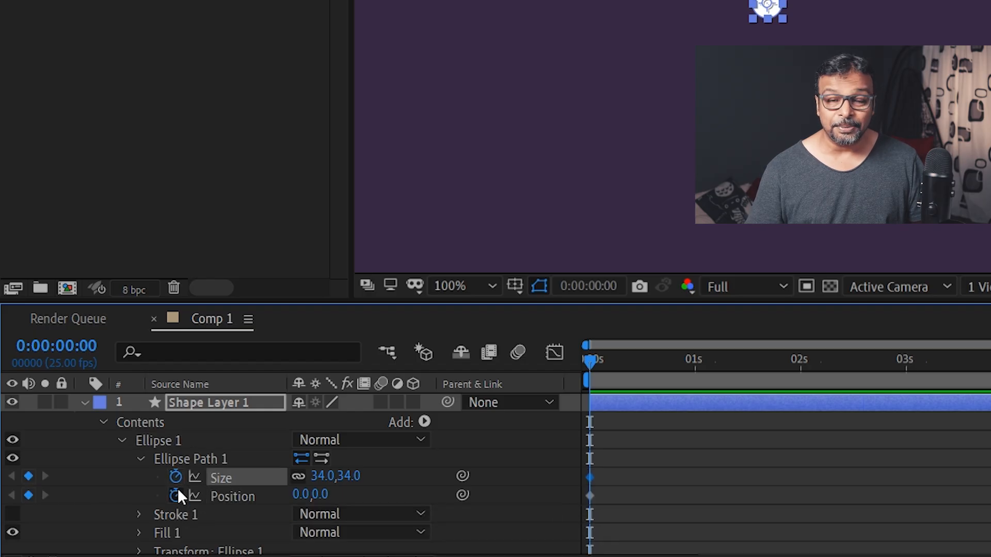
At frame 10, keyframe the ellipse path's Position at 0, -138 and its Size at 0.
{"action": "left_click", "coordinate": [599, 362]}
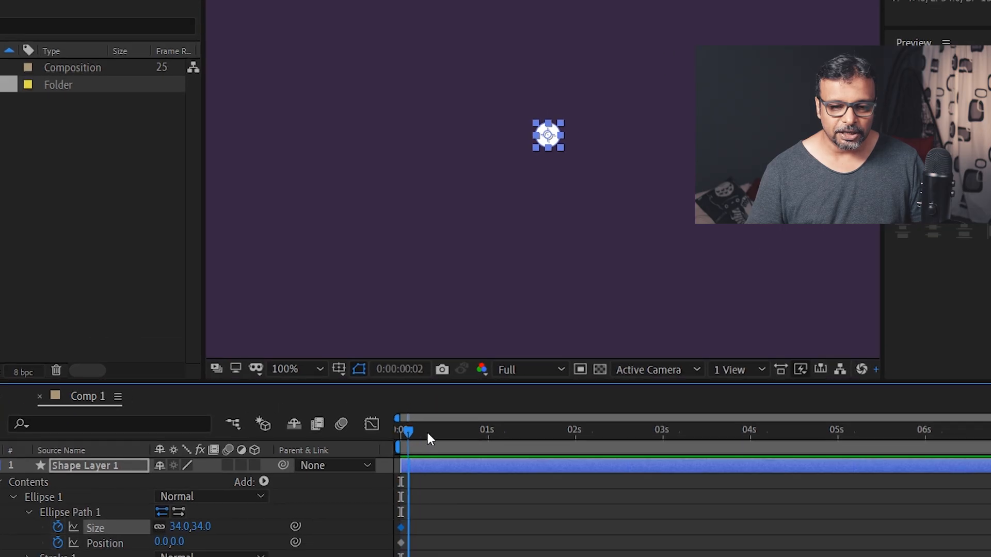
{"action": "left_click_drag", "start_coordinate": [428, 433], "coordinate": [442, 432]}
{"action": "left_click_drag", "start_coordinate": [176, 548], "coordinate": [57, 546]}
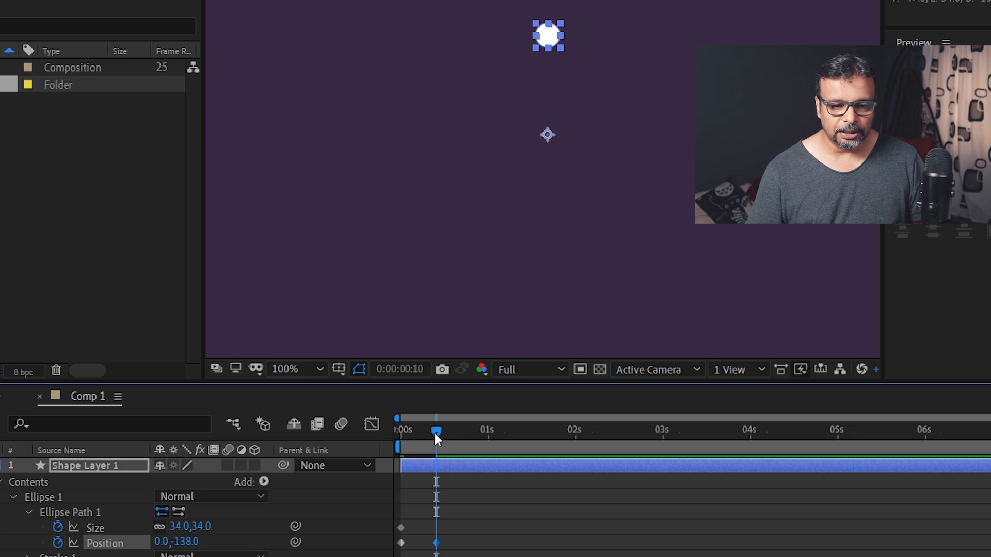
{"action": "left_click", "coordinate": [201, 527]}
{"action": "type", "text": "0"}
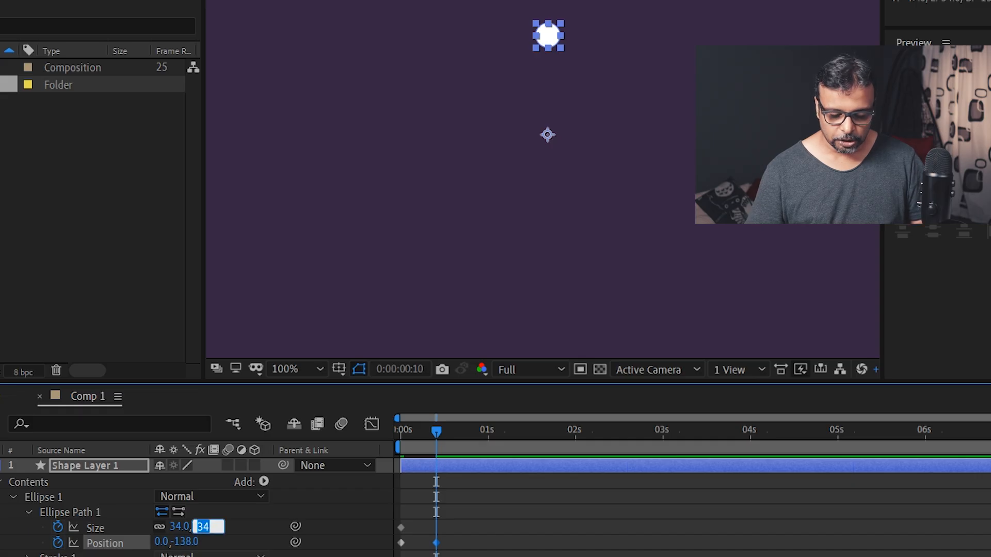
{"action": "key", "text": "Return"}
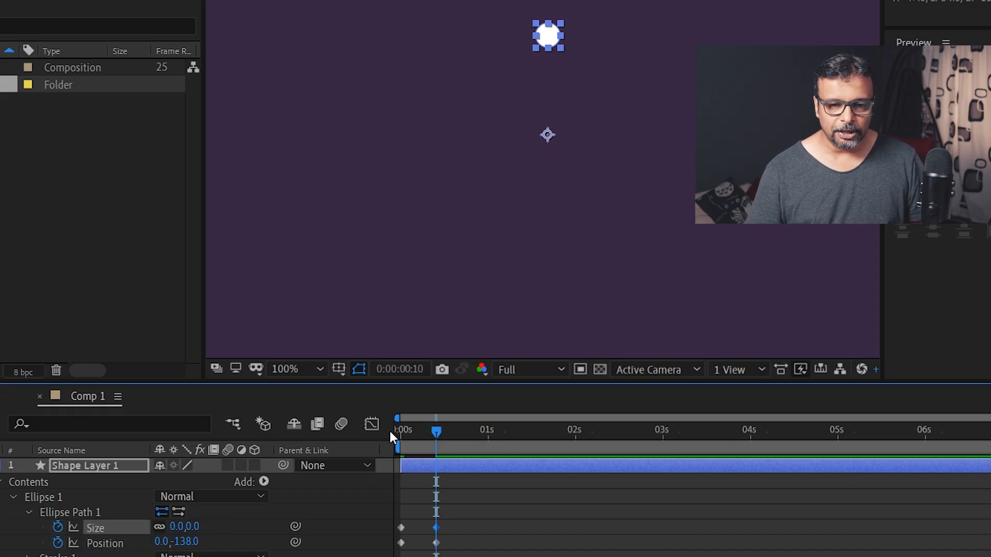
Preview the circle's upward, shrinking motion from the start and return to frame 0.
{"action": "key", "text": "Home"}
{"action": "key", "text": "space"}
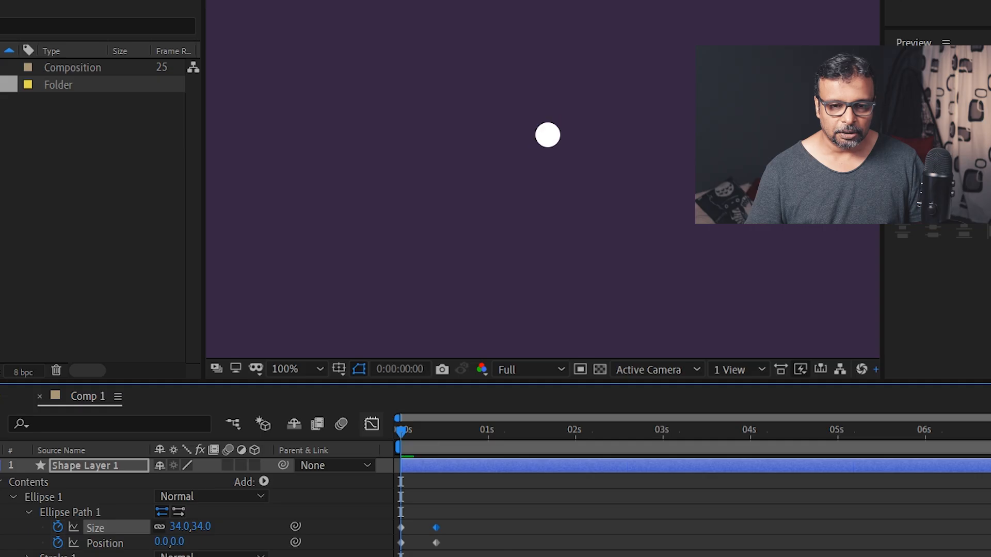
{"action": "left_click", "coordinate": [413, 438]}
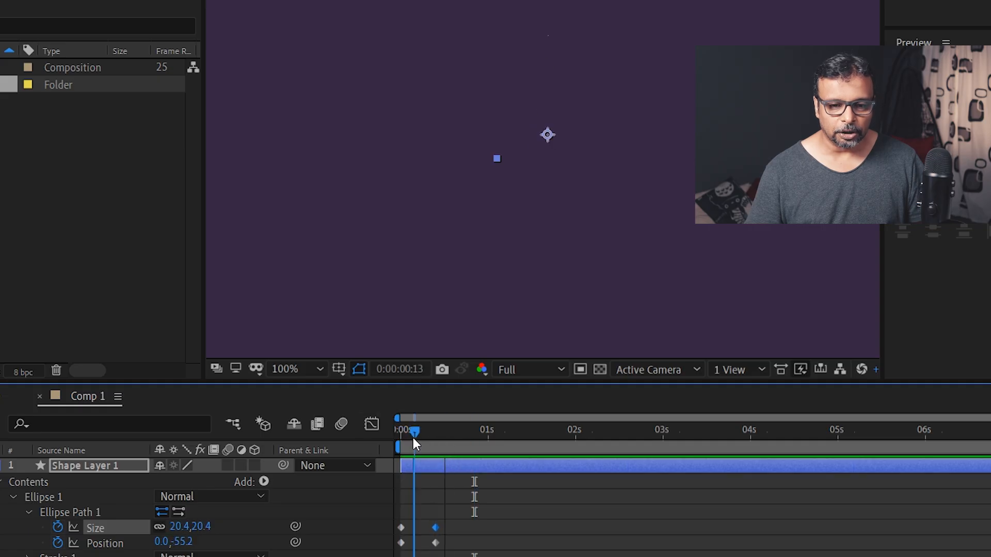
{"action": "left_click_drag", "start_coordinate": [414, 437], "coordinate": [417, 438]}
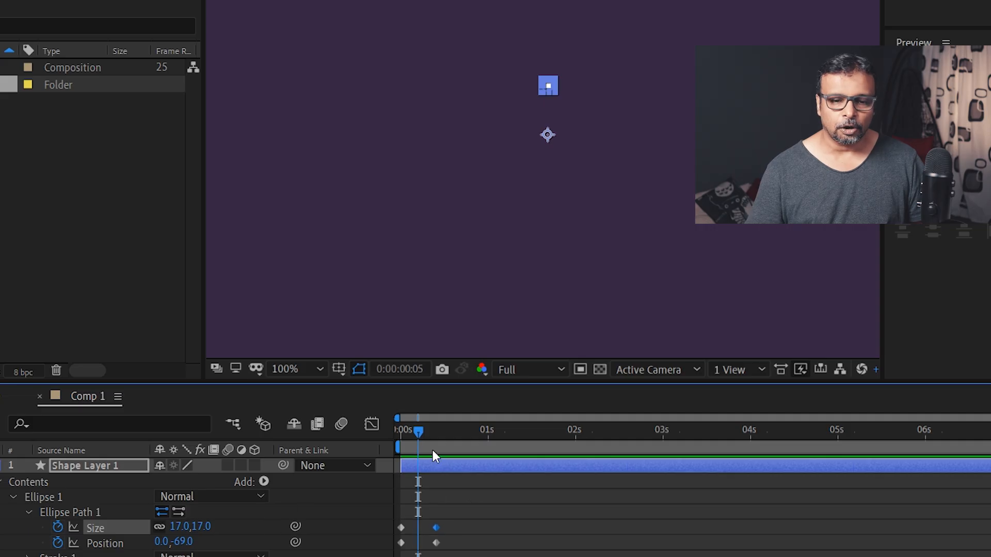
{"action": "left_click_drag", "start_coordinate": [406, 436], "coordinate": [382, 429]}
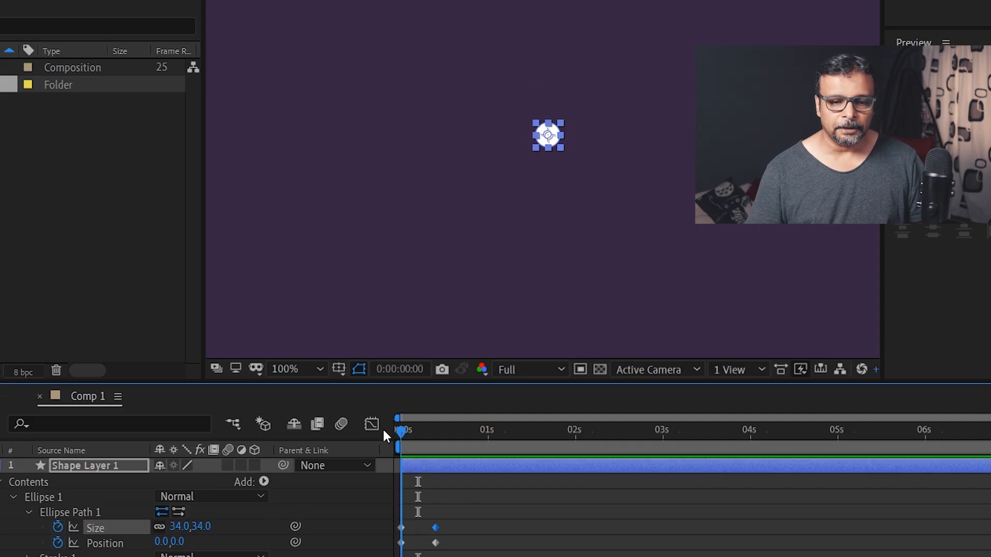
Set the ellipse path's Size to 0 at frame 0 and add an enlarged Size keyframe at frame 5.
{"action": "left_click", "coordinate": [177, 527]}
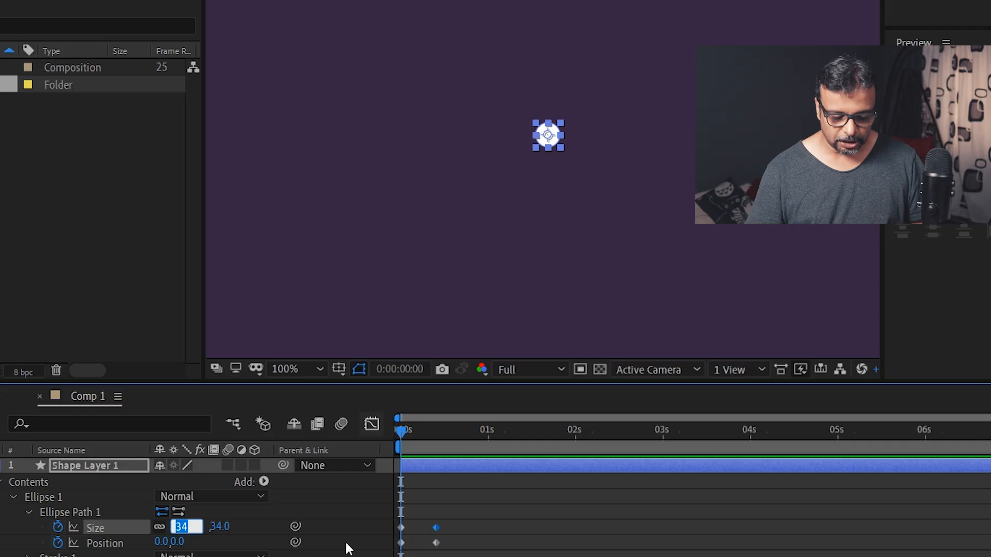
{"action": "type", "text": "0"}
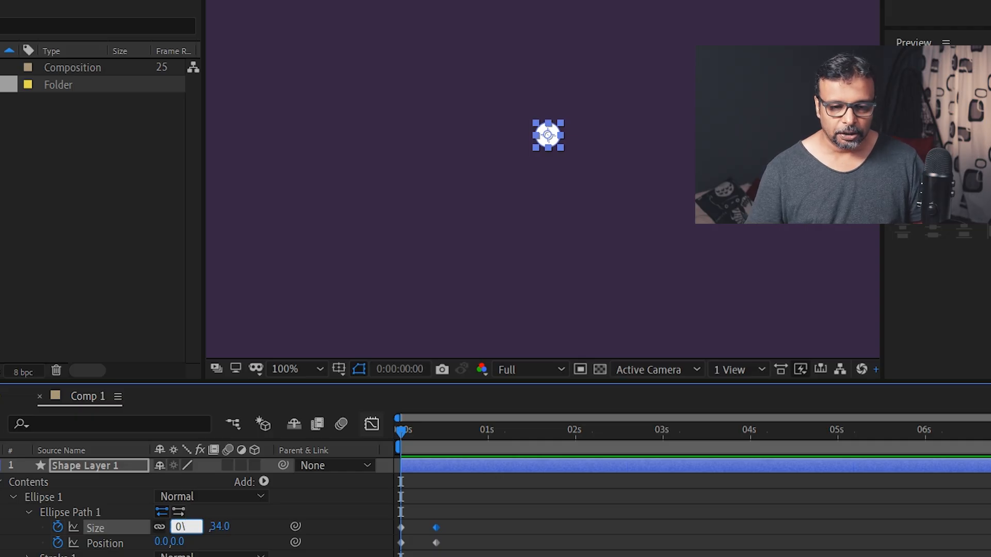
{"action": "key", "text": "Return"}
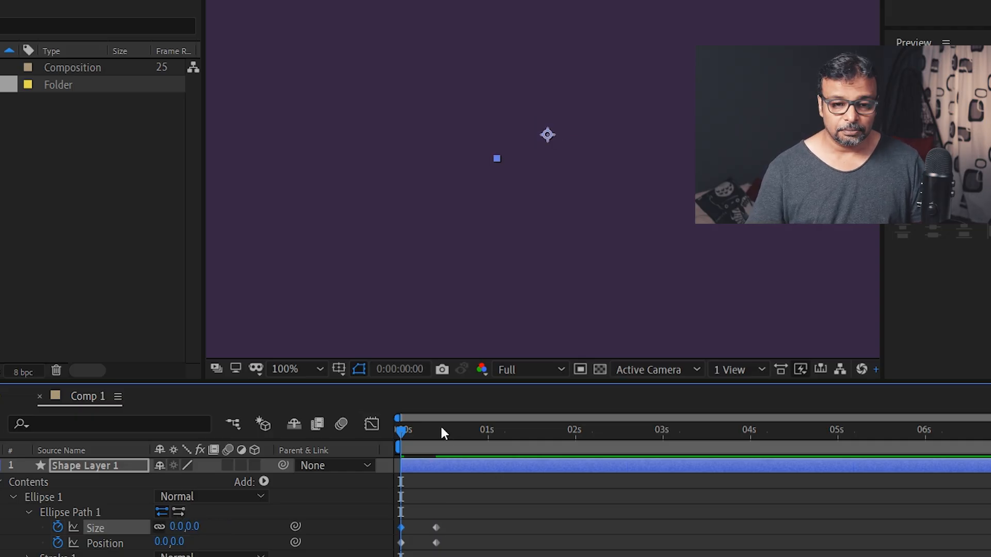
{"action": "left_click_drag", "start_coordinate": [416, 430], "coordinate": [420, 430]}
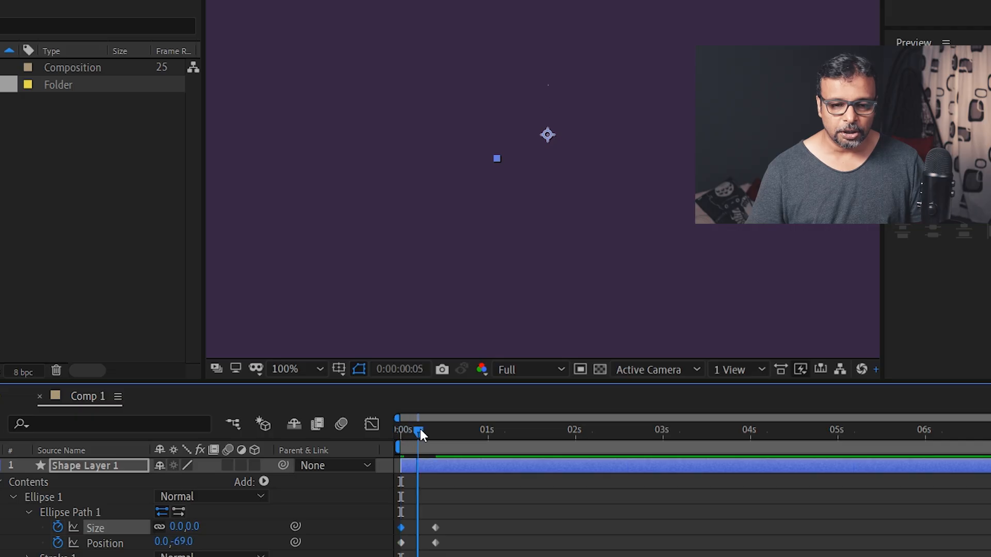
{"action": "left_click_drag", "start_coordinate": [175, 527], "coordinate": [214, 527]}
Play back the animation from the beginning to check the circle growing and shrinking as it rises.
{"action": "left_click", "coordinate": [396, 432]}
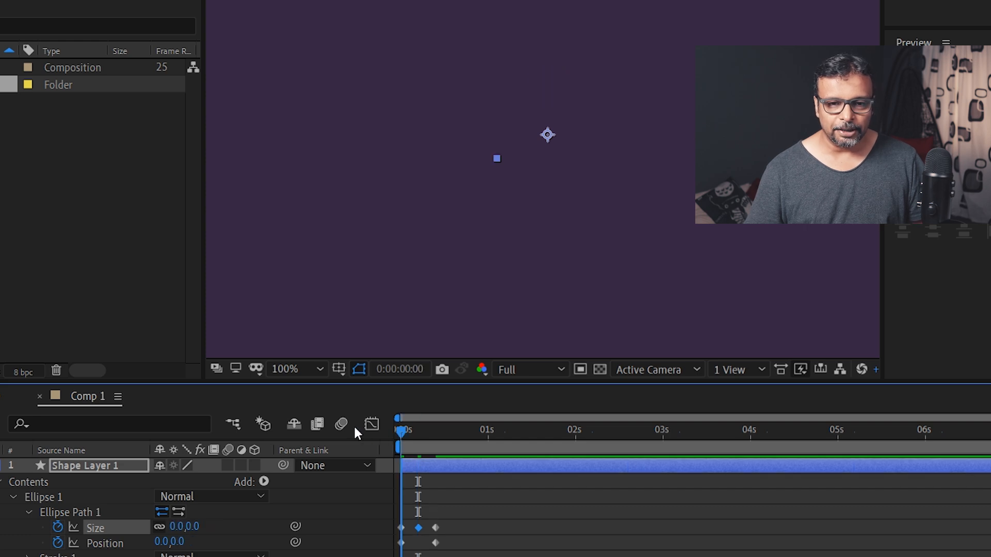
{"action": "key", "text": "space"}
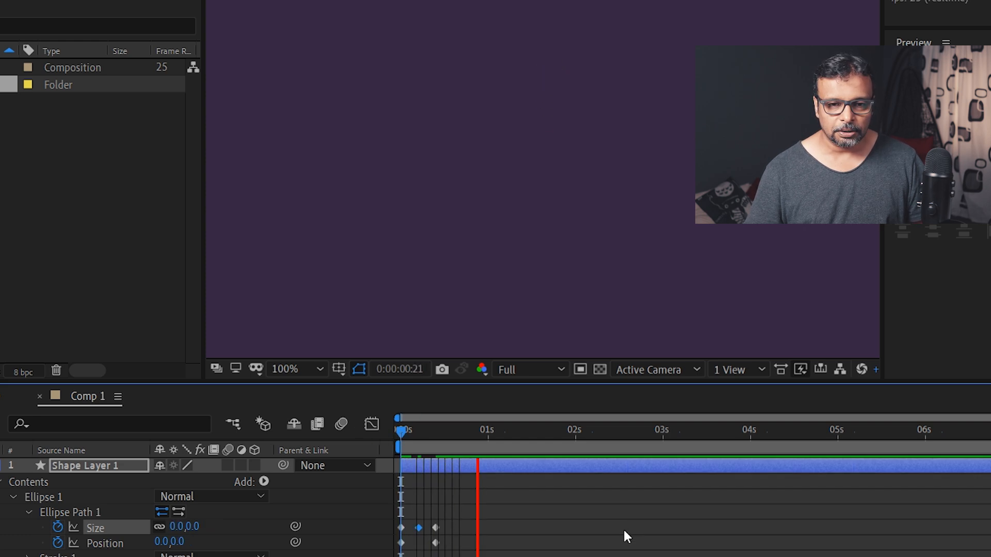
{"action": "key", "text": "space"}
{"action": "left_click_drag", "start_coordinate": [405, 438], "coordinate": [436, 445]}
{"action": "key", "text": "space"}
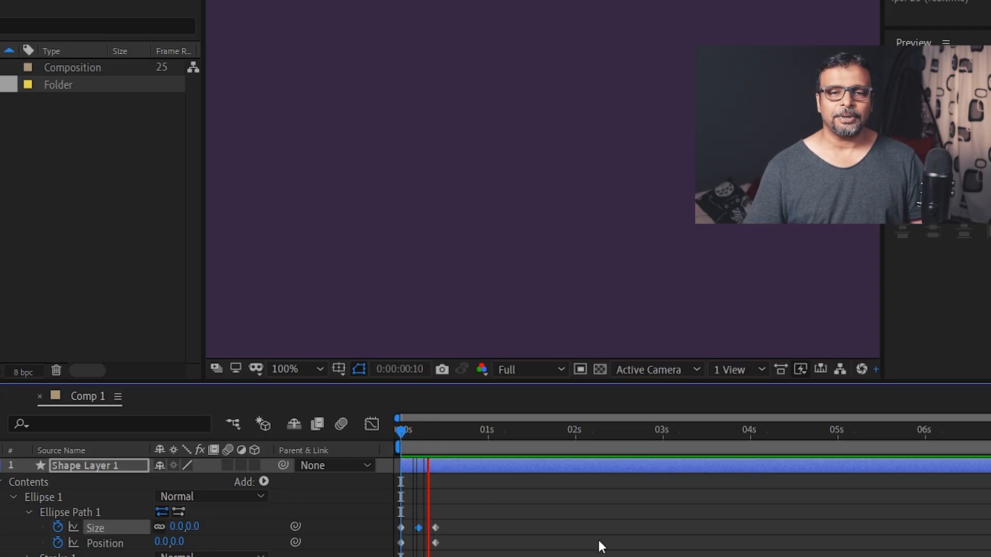
{"action": "key", "text": "space"}
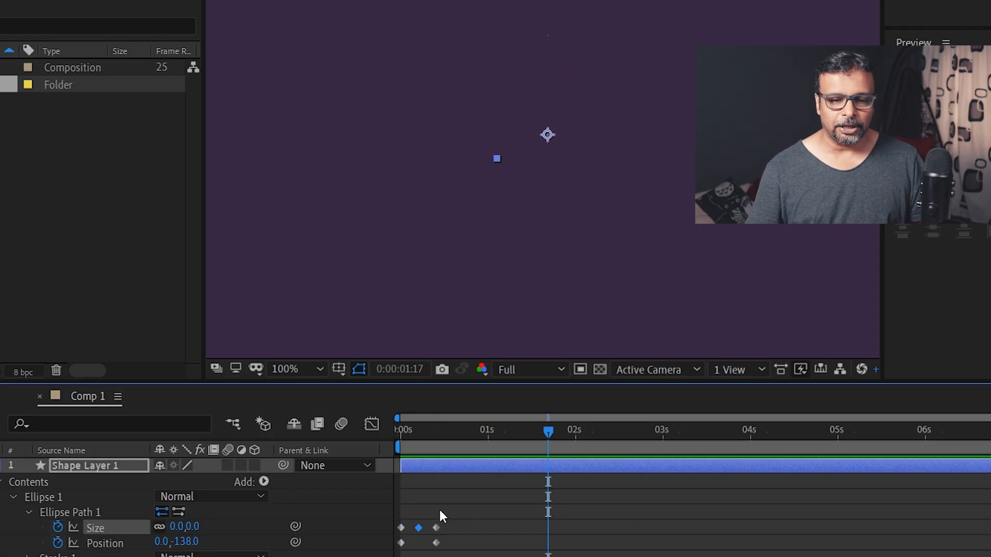
Apply Easy Ease to both Position keyframes of the ellipse path.
{"action": "left_click_drag", "start_coordinate": [453, 520], "coordinate": [388, 555]}
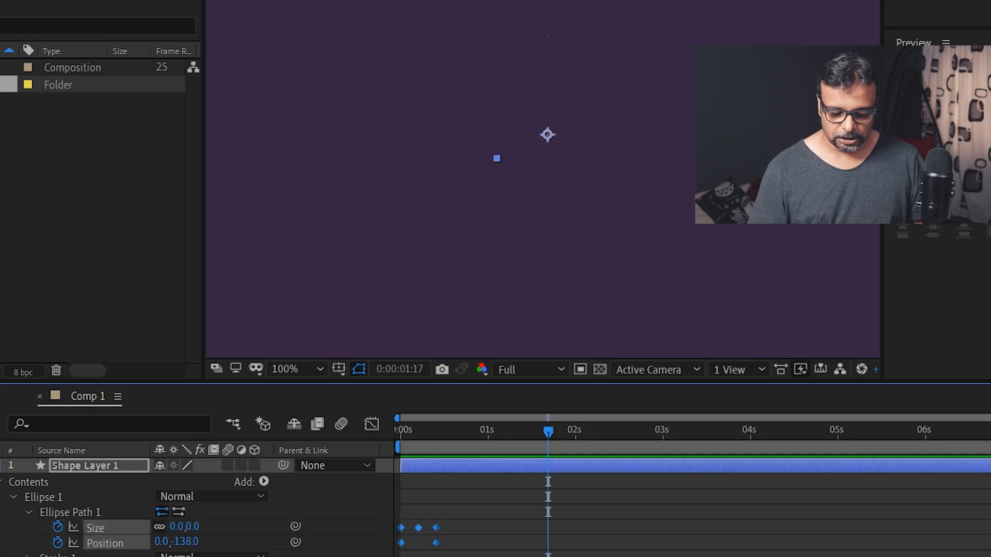
{"action": "key", "text": "space"}
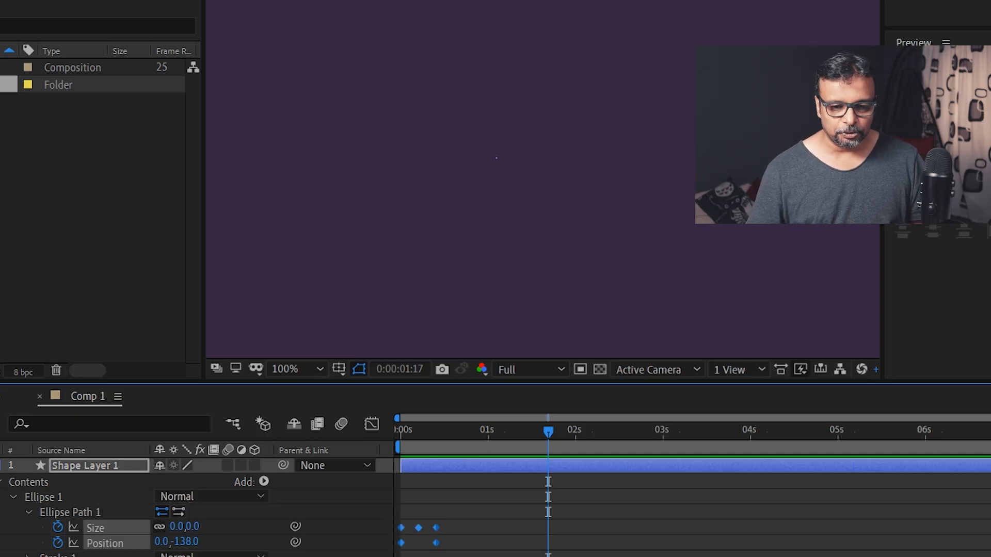
{"action": "left_click_drag", "start_coordinate": [445, 535], "coordinate": [390, 545]}
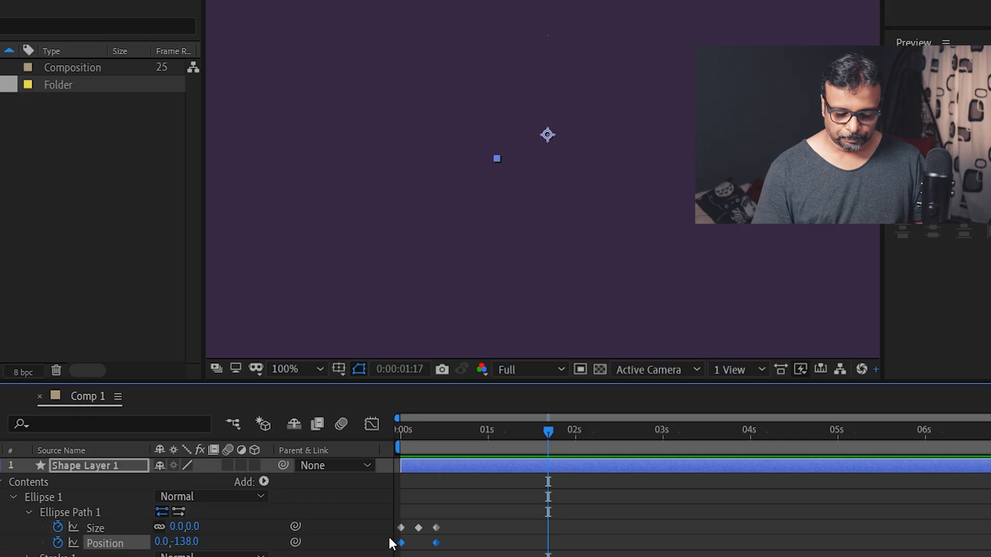
{"action": "key", "text": "F9"}
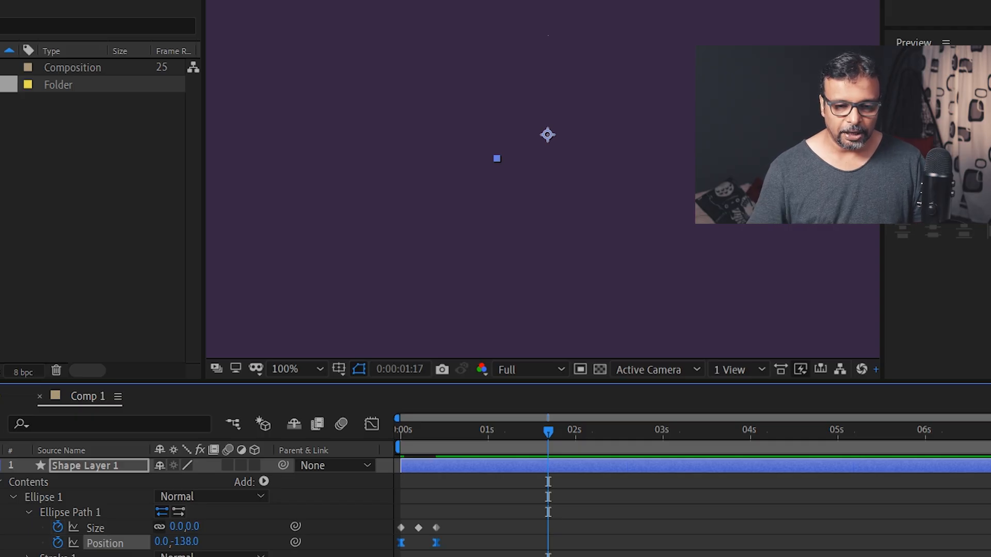
Reshape the Position speed curve in the Graph Editor to peak around frame 2 and ease out slowly until frame 10.
{"action": "left_click", "coordinate": [372, 426]}
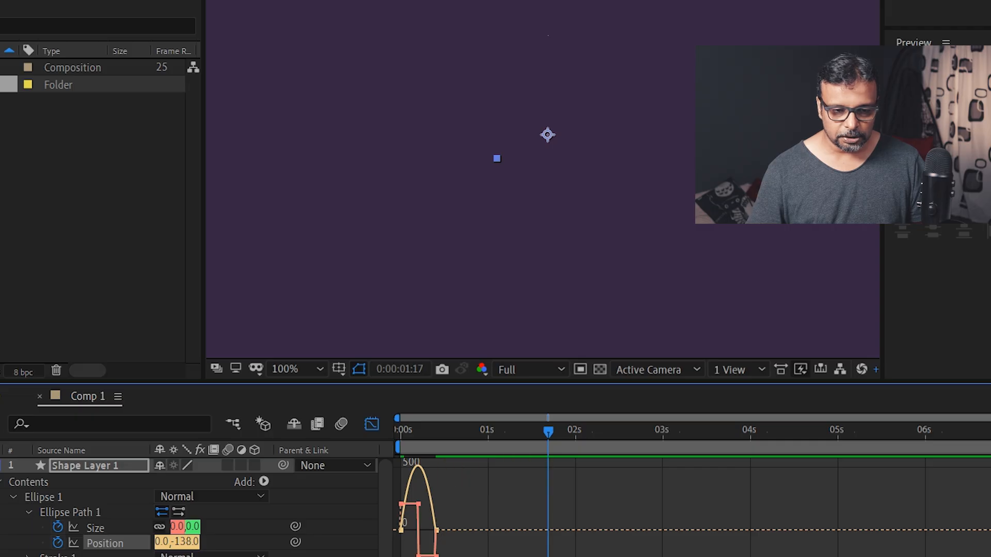
{"action": "left_click", "coordinate": [187, 542]}
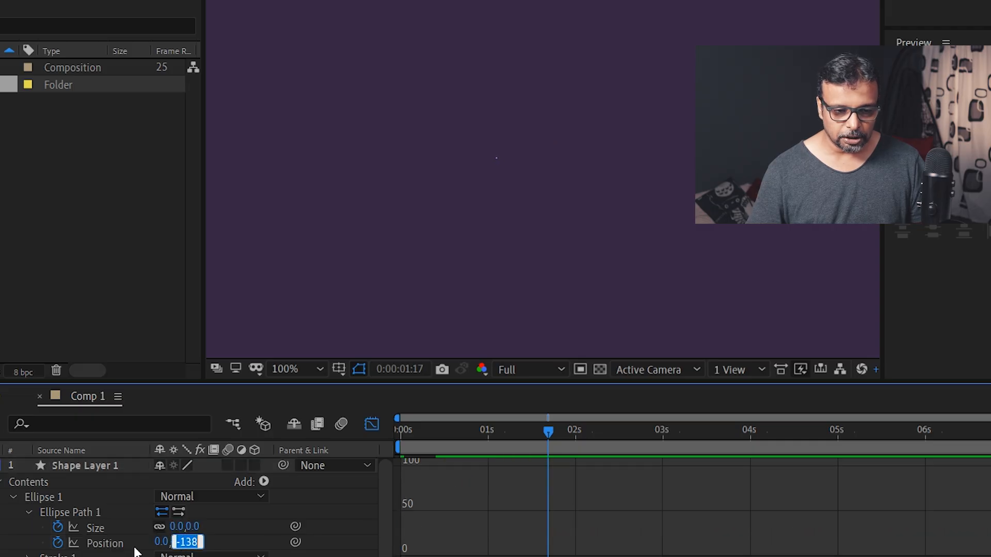
{"action": "key", "text": "Return"}
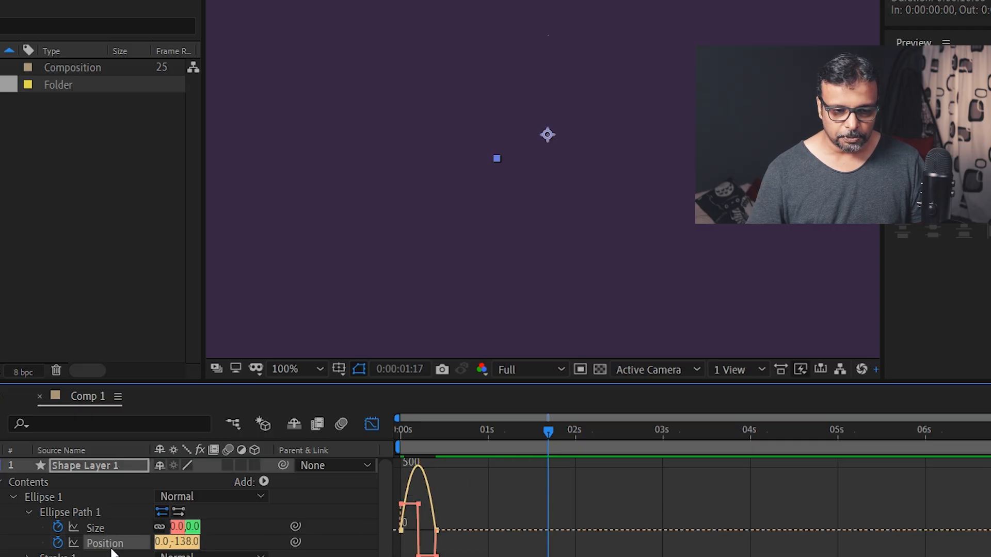
{"action": "left_click", "coordinate": [427, 531]}
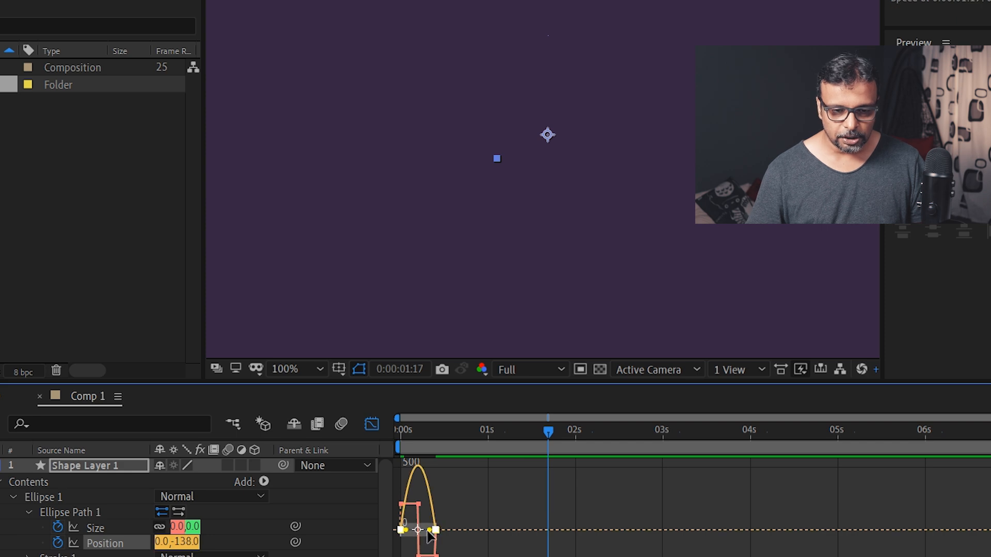
{"action": "left_click", "coordinate": [628, 540]}
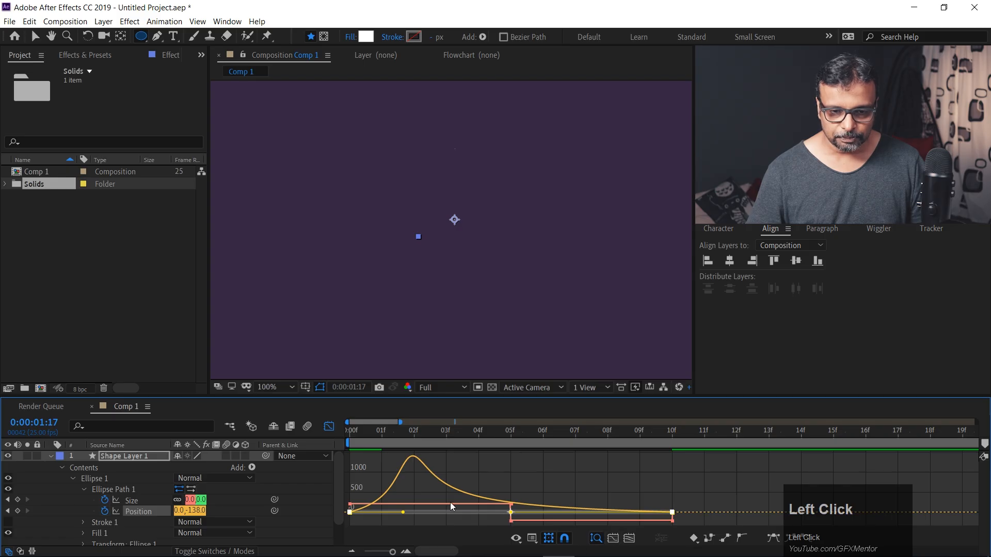
Shorten the first Position keyframe's outgoing influence to about 15.6% so the speed peaks around frame 1, and preview it.
{"action": "left_click_drag", "start_coordinate": [403, 512], "coordinate": [375, 512]}
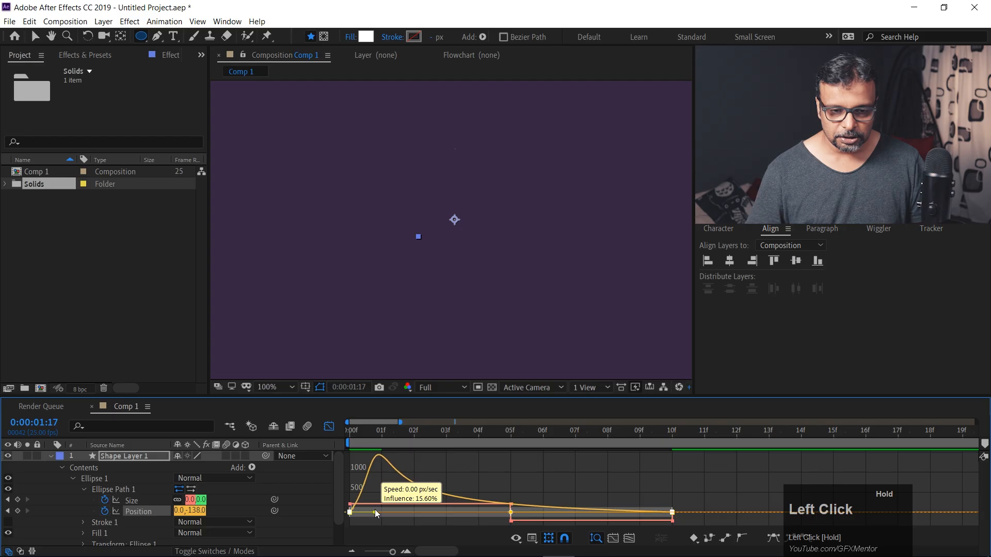
{"action": "key", "text": "Home"}
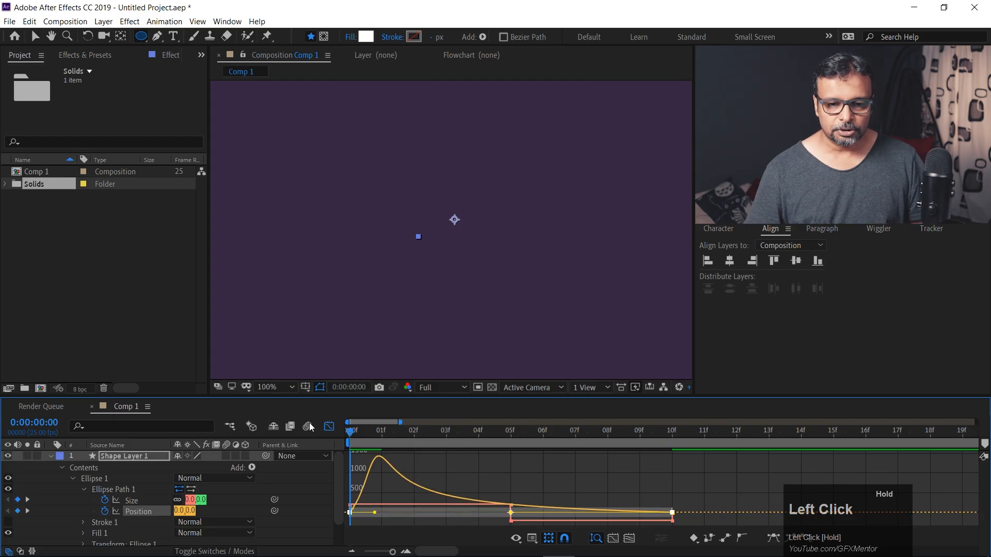
{"action": "key", "text": "space"}
{"action": "left_click_drag", "start_coordinate": [382, 440], "coordinate": [312, 424]}
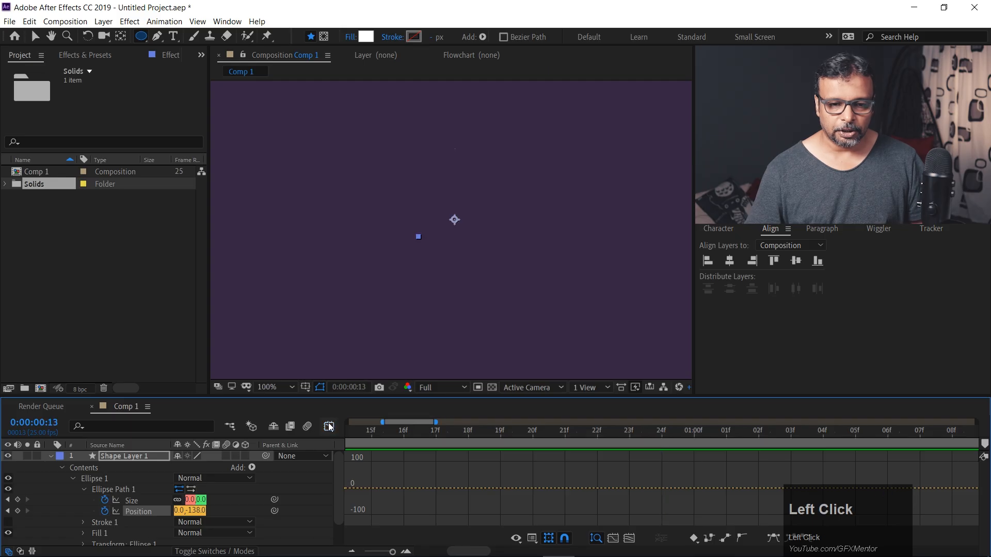
Leave the Graph Editor, show the full 10-second timeline and replay the circle's eased motion several times from frame 0.
{"action": "left_click", "coordinate": [329, 426]}
{"action": "scroll", "coordinate": [418, 499], "scroll_direction": "up", "scroll_amount": 1}
{"action": "scroll", "coordinate": [418, 498], "scroll_direction": "down", "scroll_amount": 6}
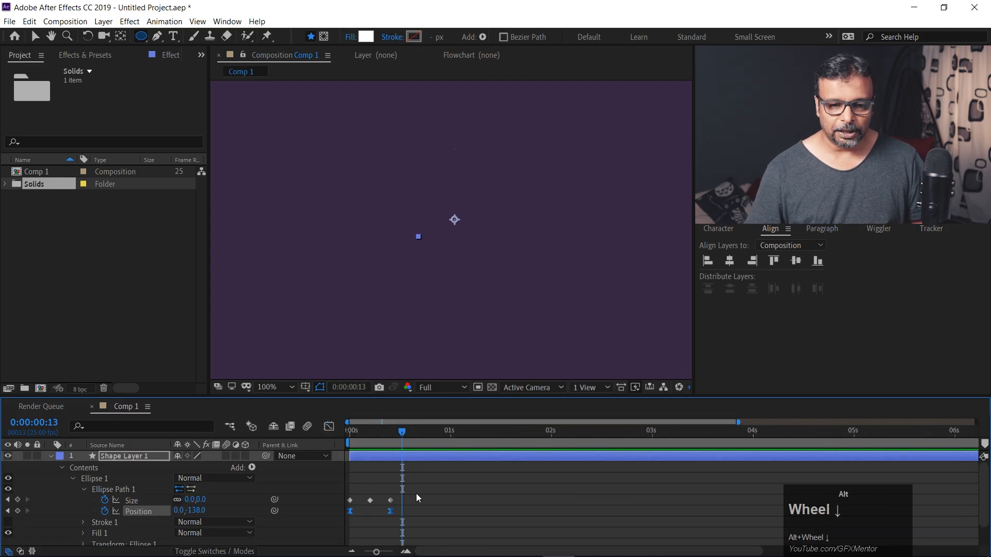
{"action": "left_click", "coordinate": [352, 433]}
{"action": "left_click_drag", "start_coordinate": [351, 433], "coordinate": [315, 428]}
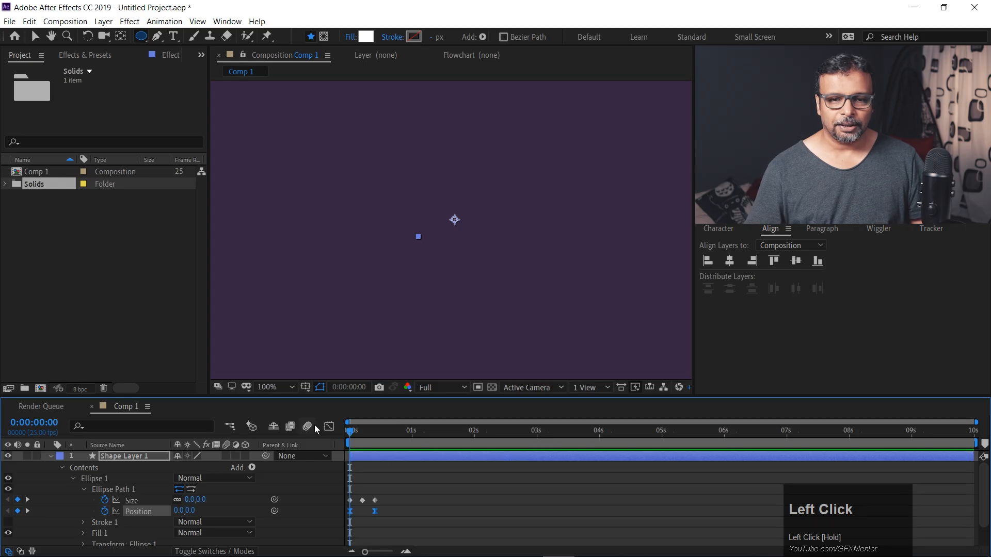
{"action": "key", "text": "space"}
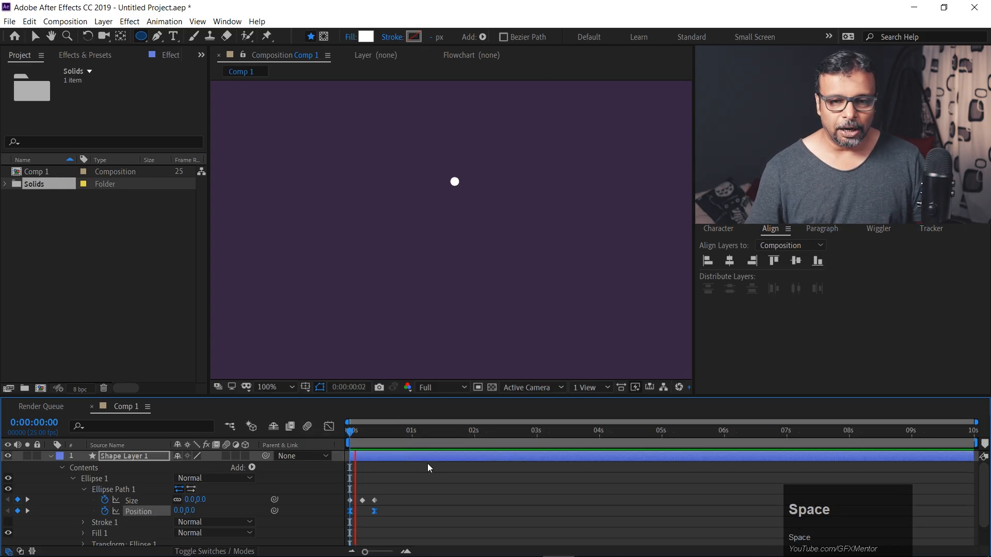
{"action": "left_click_drag", "start_coordinate": [368, 431], "coordinate": [339, 434]}
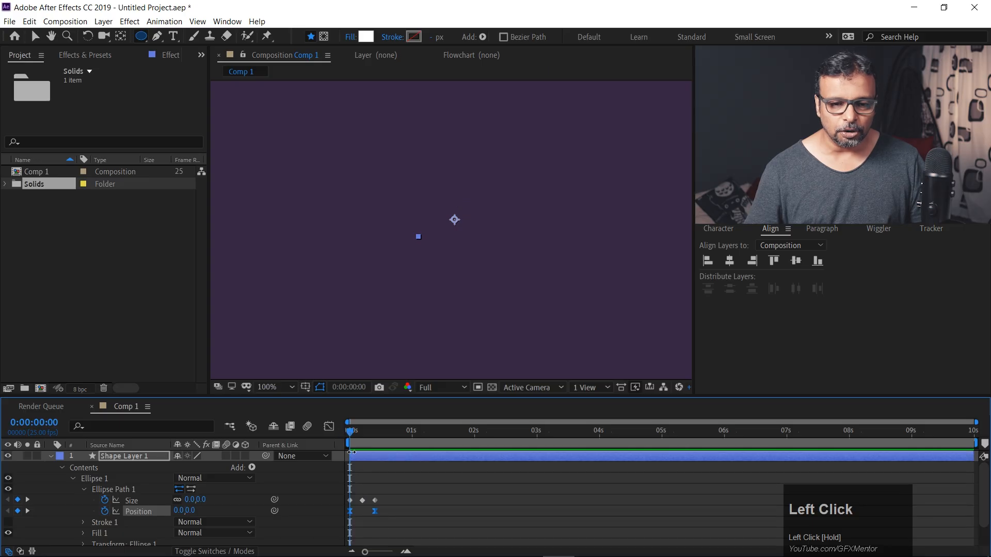
{"action": "key", "text": "space"}
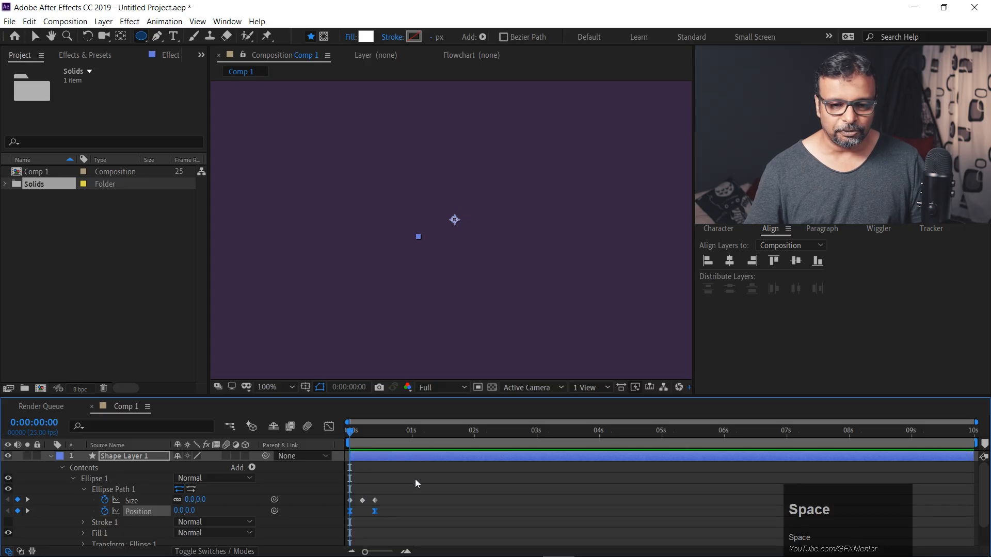
{"action": "key", "text": "space"}
{"action": "left_click_drag", "start_coordinate": [393, 432], "coordinate": [311, 427]}
{"action": "key", "text": "space"}
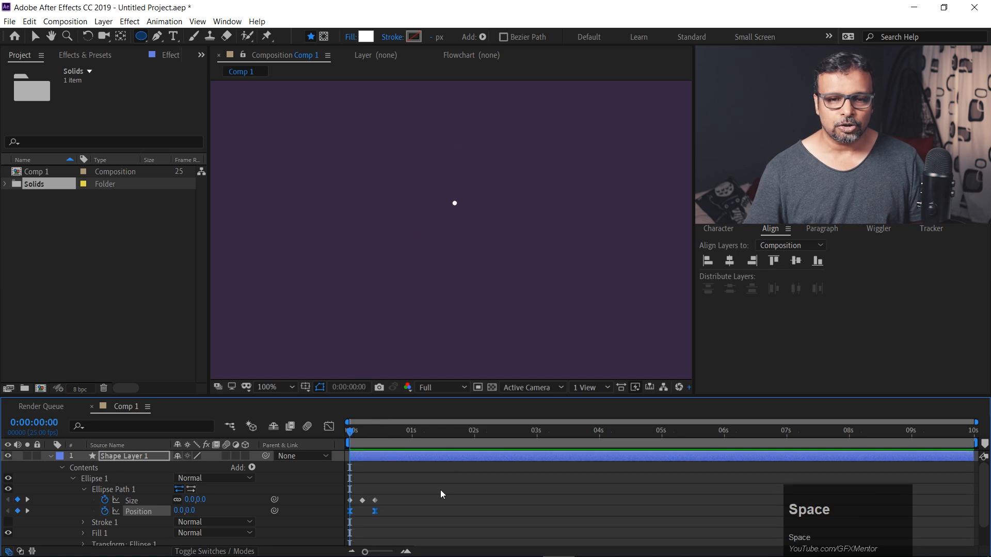
{"action": "key", "text": "space"}
{"action": "left_click_drag", "start_coordinate": [392, 433], "coordinate": [334, 428]}
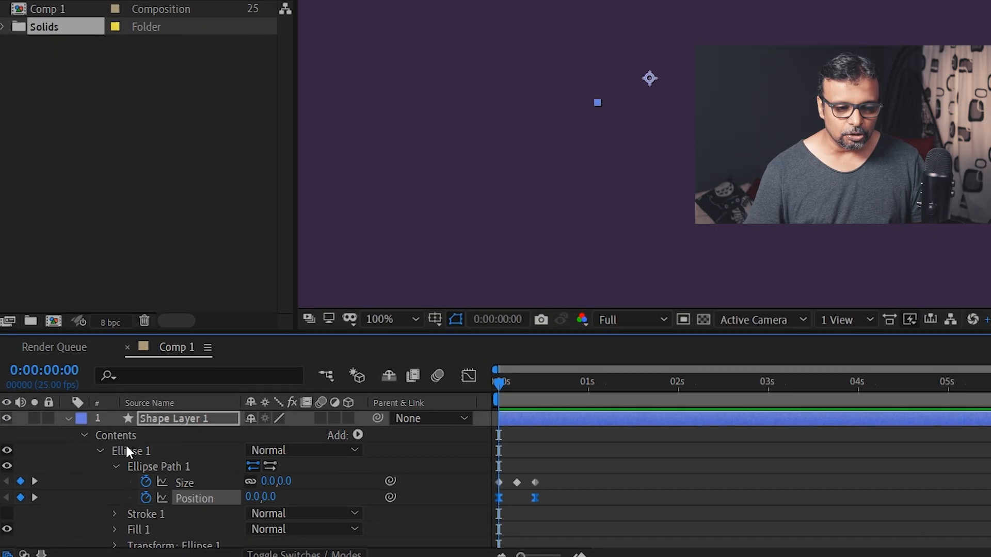
Add a Repeater to the shape layer's Ellipse 1 group and expand its properties, collapsing Ellipse Path 1.
{"action": "left_click", "coordinate": [358, 435]}
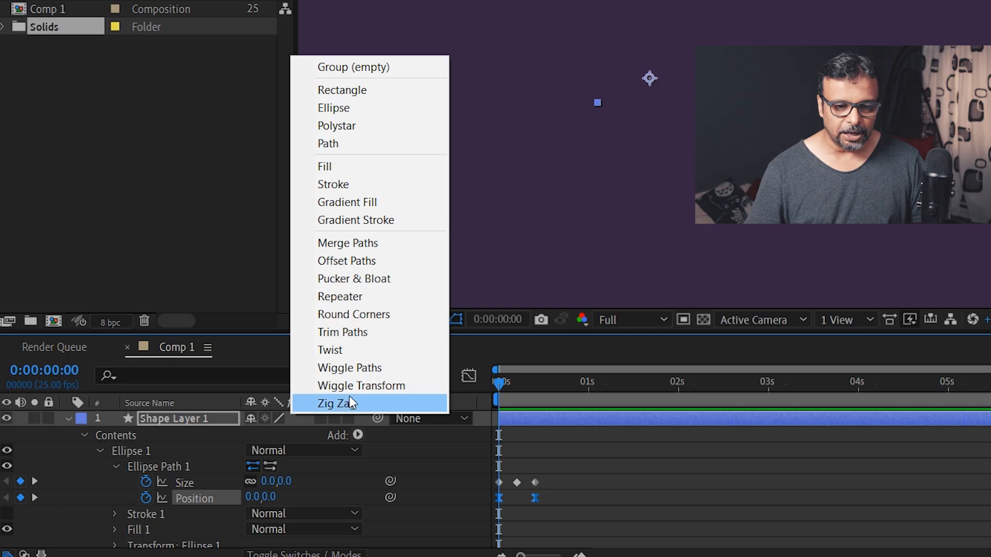
{"action": "left_click", "coordinate": [356, 302]}
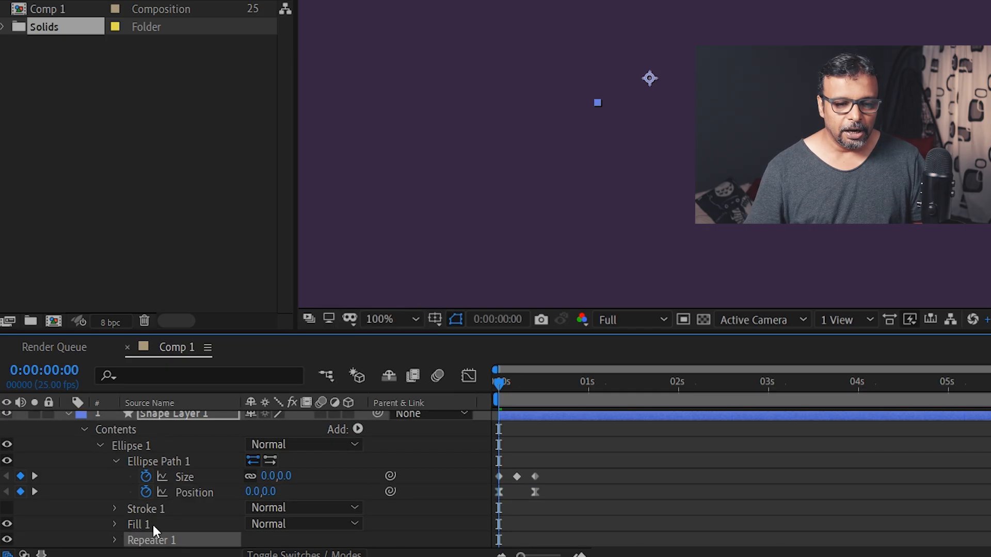
{"action": "left_click", "coordinate": [100, 446]}
{"action": "left_click", "coordinate": [100, 451]}
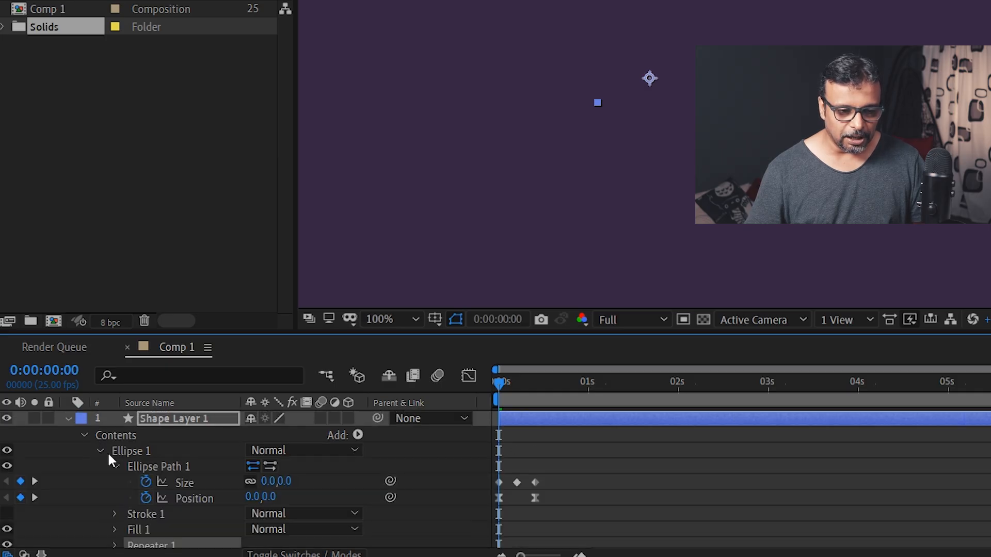
{"action": "scroll", "coordinate": [114, 454], "scroll_direction": "down", "scroll_amount": 1}
{"action": "left_click", "coordinate": [115, 446]}
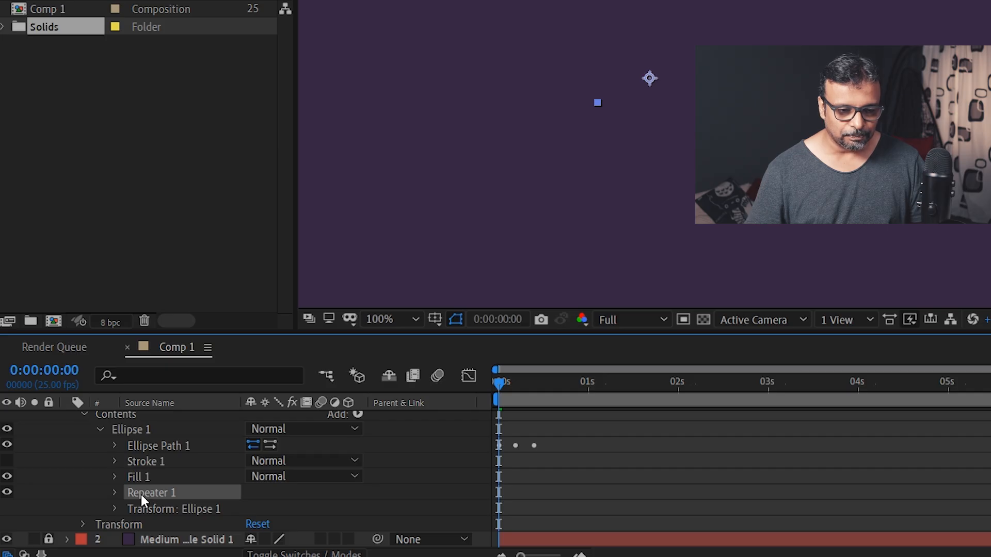
{"action": "left_click", "coordinate": [114, 493]}
{"action": "scroll", "coordinate": [168, 525], "scroll_direction": "down", "scroll_amount": 1}
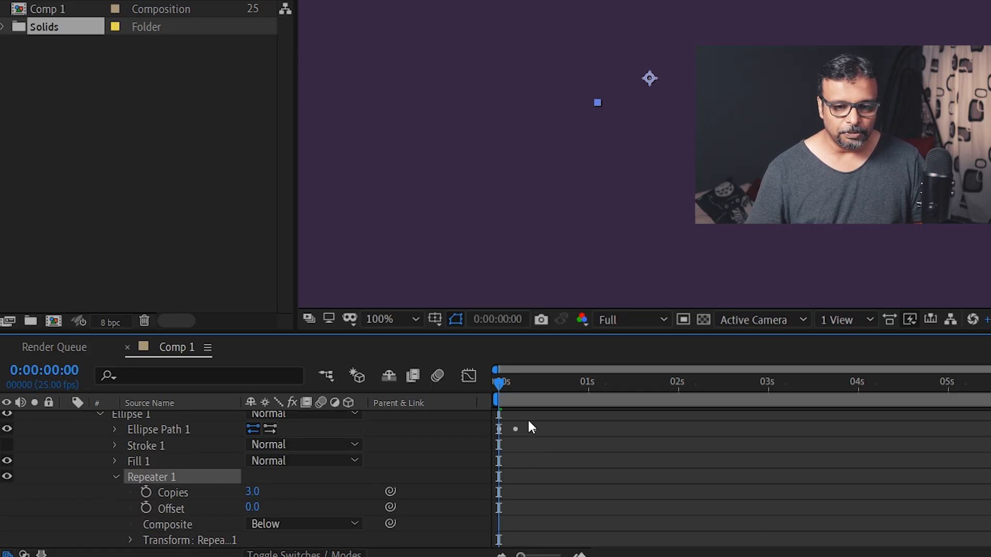
Set the Repeater's Copies to 8 with the circles visible at frame 3.
{"action": "left_click_drag", "start_coordinate": [498, 388], "coordinate": [507, 382]}
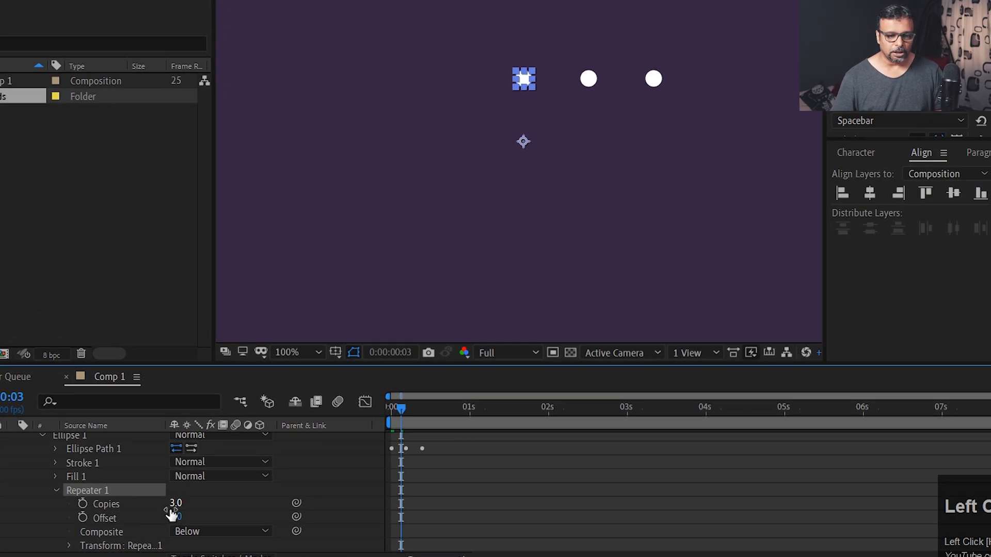
{"action": "left_click_drag", "start_coordinate": [177, 504], "coordinate": [181, 503]}
{"action": "left_click", "coordinate": [178, 503]}
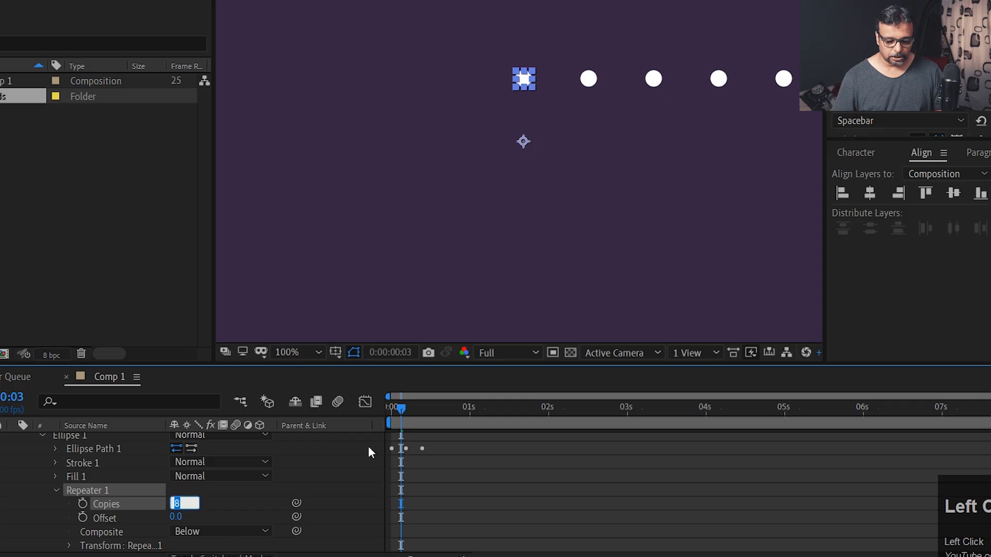
{"action": "left_click", "coordinate": [476, 486]}
Play back the animation from frame 0 to check how the row of repeated circles moves.
{"action": "left_click_drag", "start_coordinate": [399, 410], "coordinate": [375, 411]}
{"action": "key", "text": "space"}
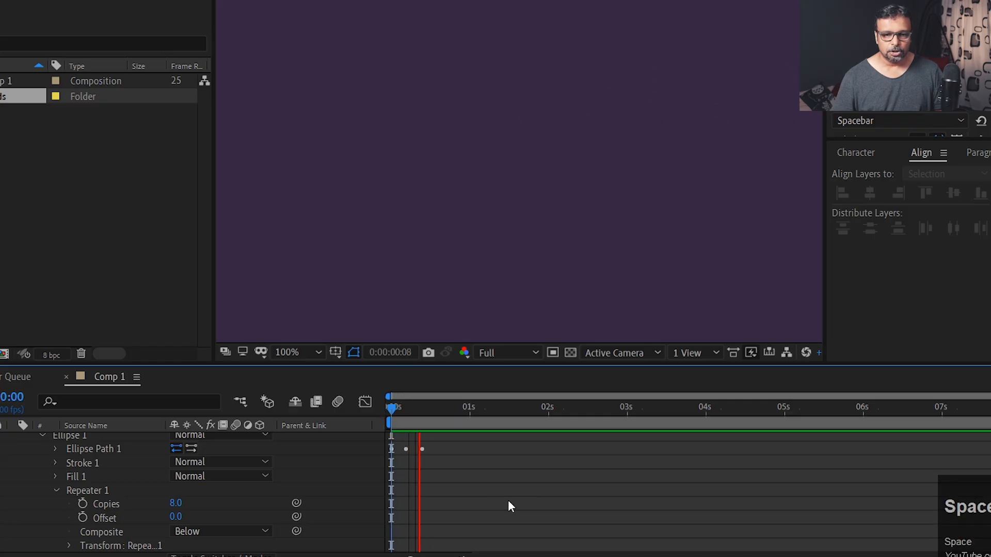
{"action": "left_click_drag", "start_coordinate": [433, 410], "coordinate": [364, 404]}
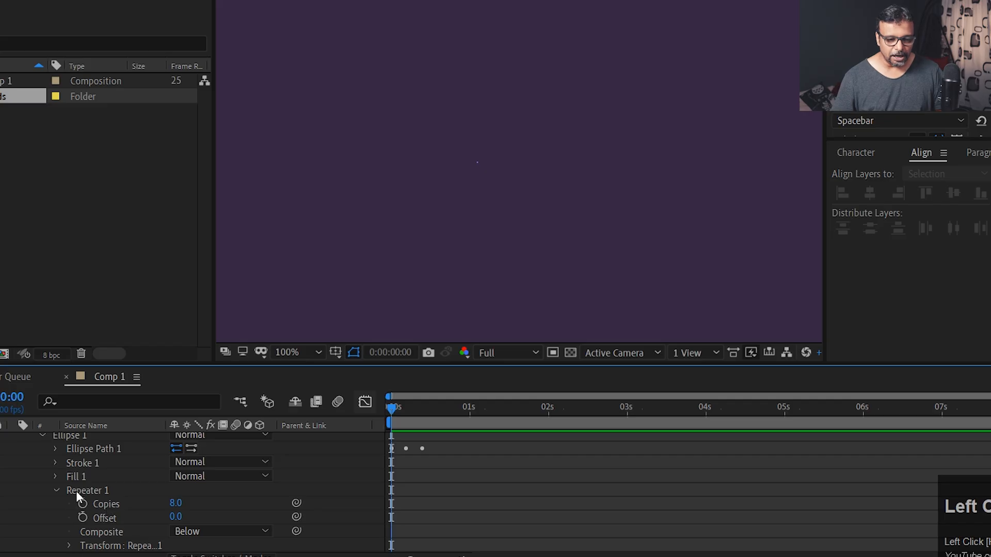
Expand the Repeater's transform properties and set its Rotation to 360/8 degrees with the circles visible at frame 4.
{"action": "scroll", "coordinate": [100, 551], "scroll_direction": "down", "scroll_amount": 2}
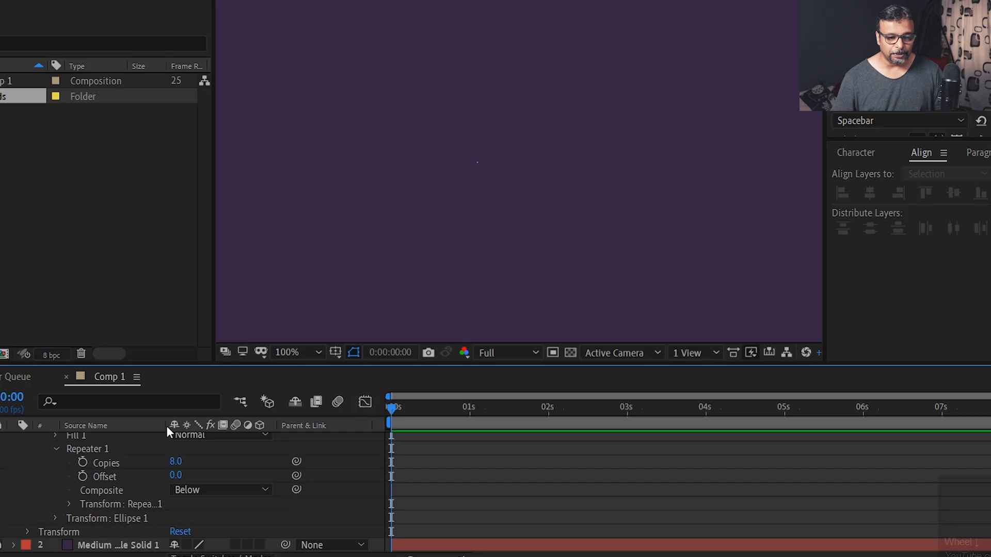
{"action": "left_click_drag", "start_coordinate": [167, 426], "coordinate": [218, 426]}
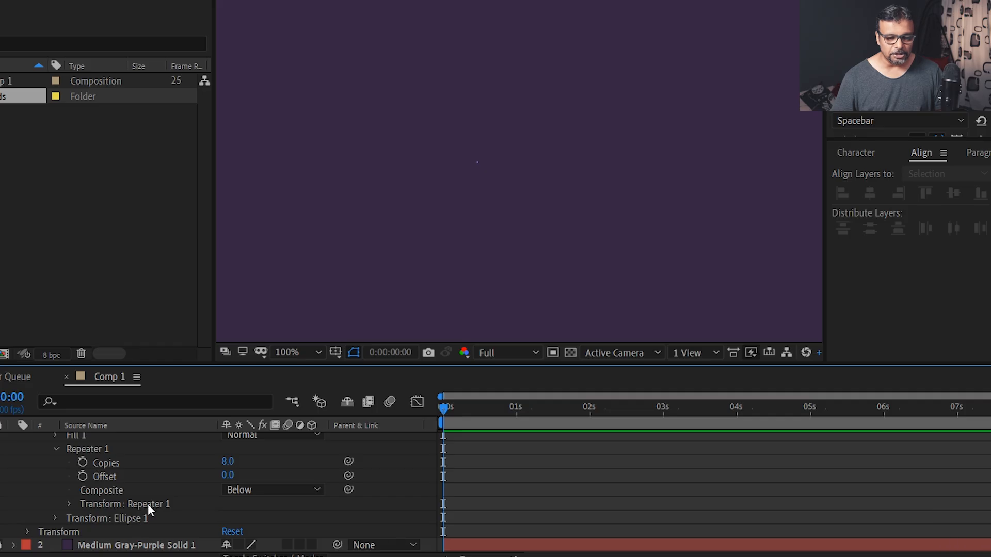
{"action": "left_click", "coordinate": [68, 505]}
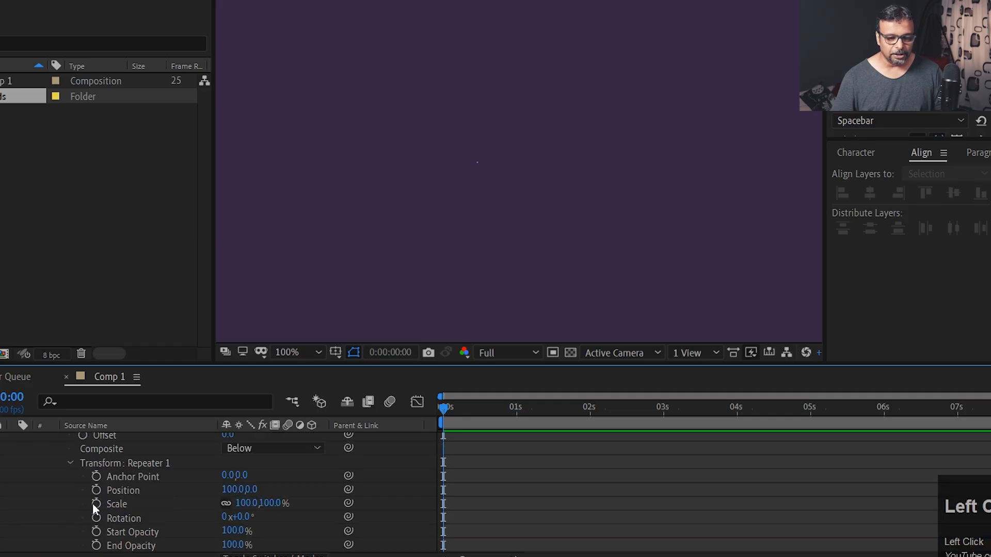
{"action": "left_click_drag", "start_coordinate": [452, 407], "coordinate": [457, 407]}
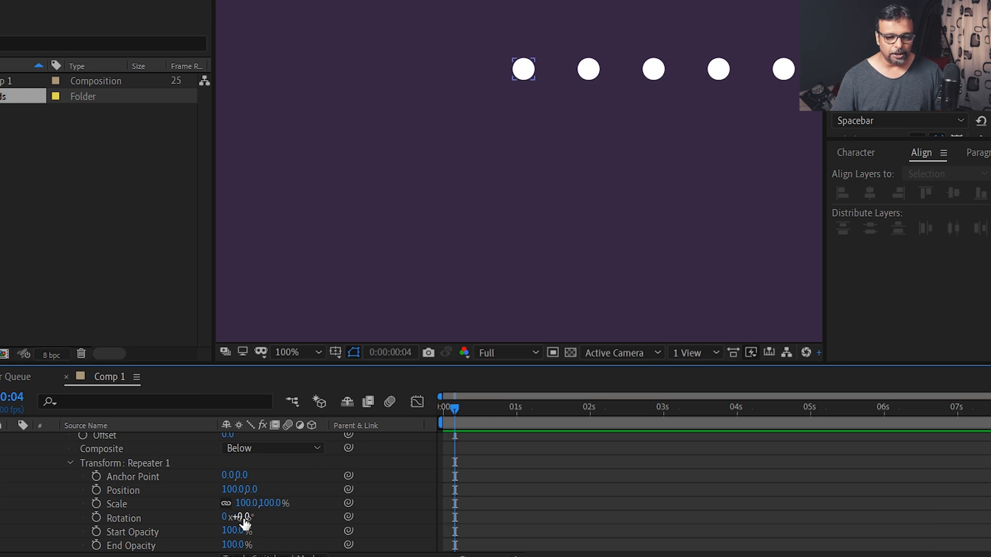
{"action": "scroll", "coordinate": [187, 502], "scroll_direction": "up", "scroll_amount": 2}
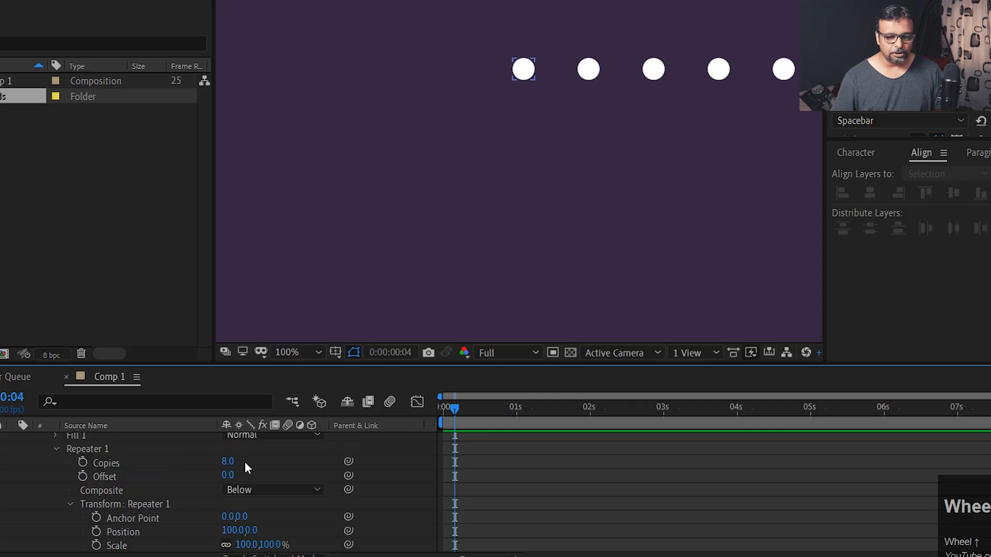
{"action": "scroll", "coordinate": [339, 519], "scroll_direction": "down", "scroll_amount": 2}
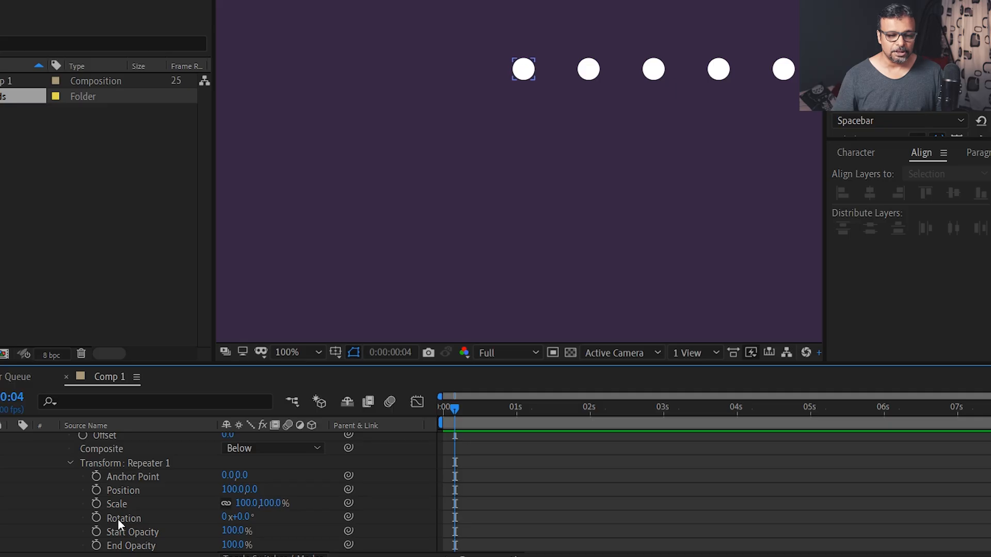
{"action": "left_click", "coordinate": [241, 517]}
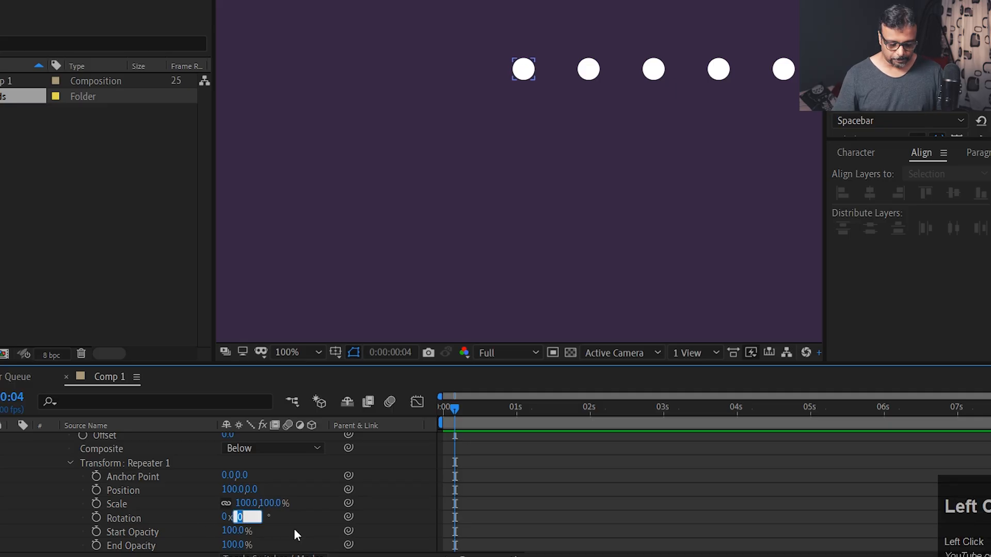
{"action": "type", "text": "36"}
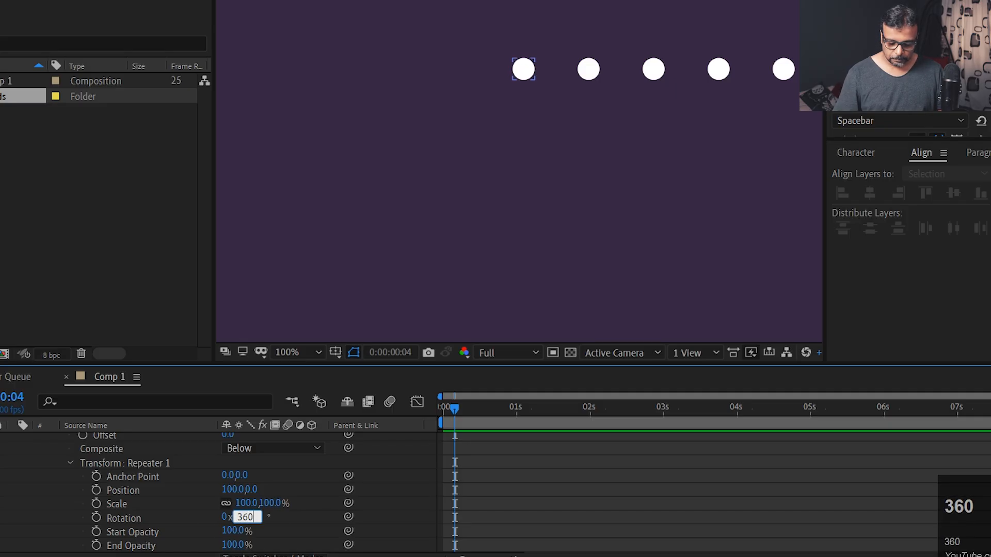
{"action": "type", "text": "0/8"}
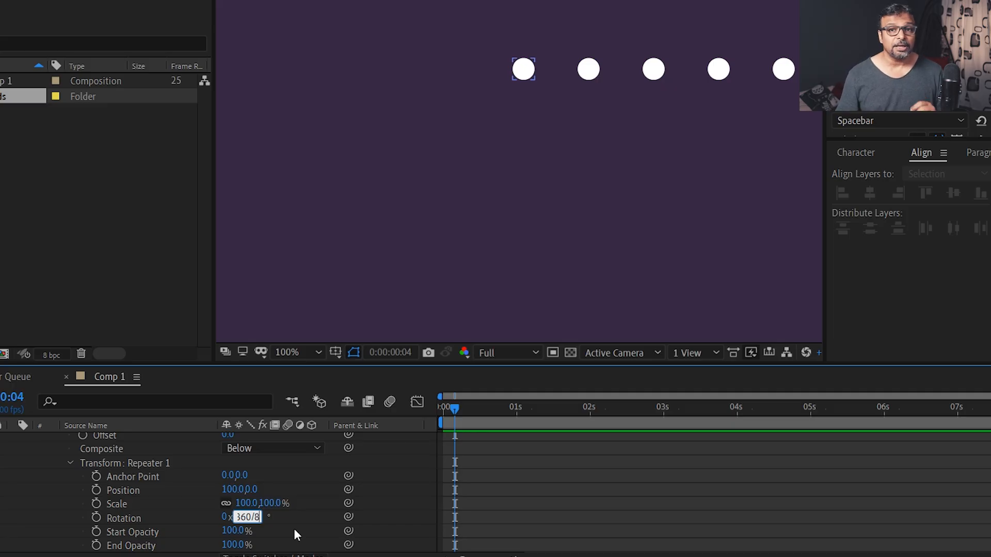
{"action": "key", "text": "Return"}
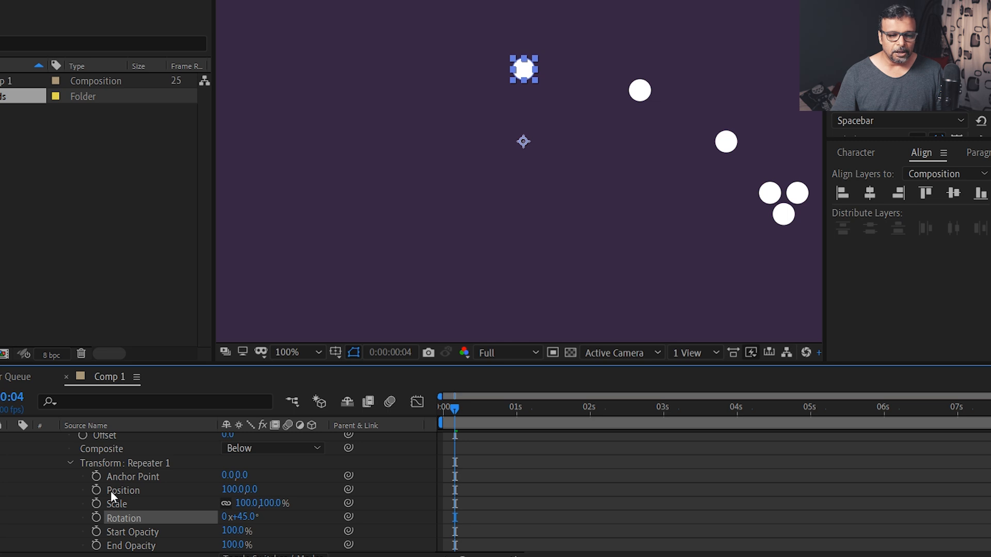
Set the horizontal Position in the Repeater's transform to 0 so the copies form a ring around the center.
{"action": "left_click", "coordinate": [129, 493]}
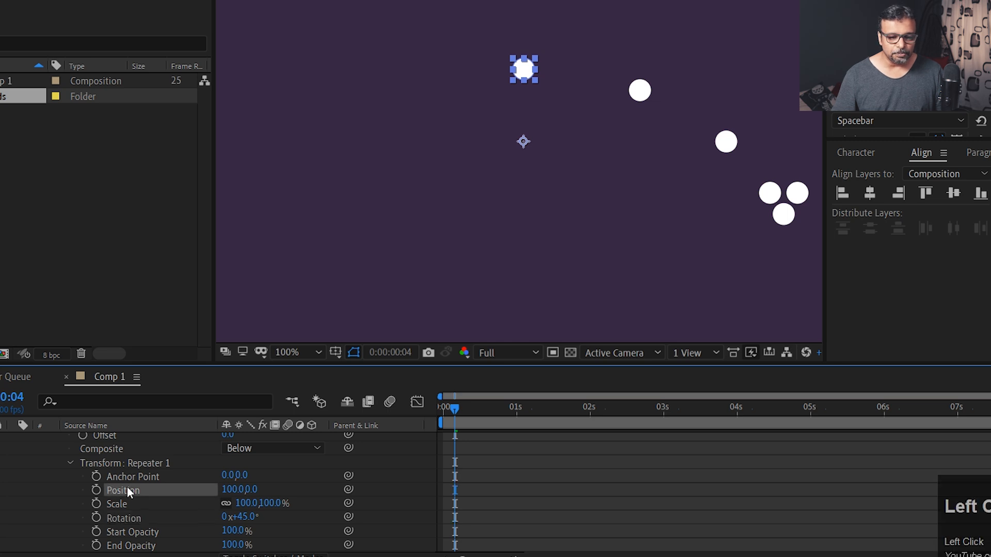
{"action": "left_click", "coordinate": [233, 491]}
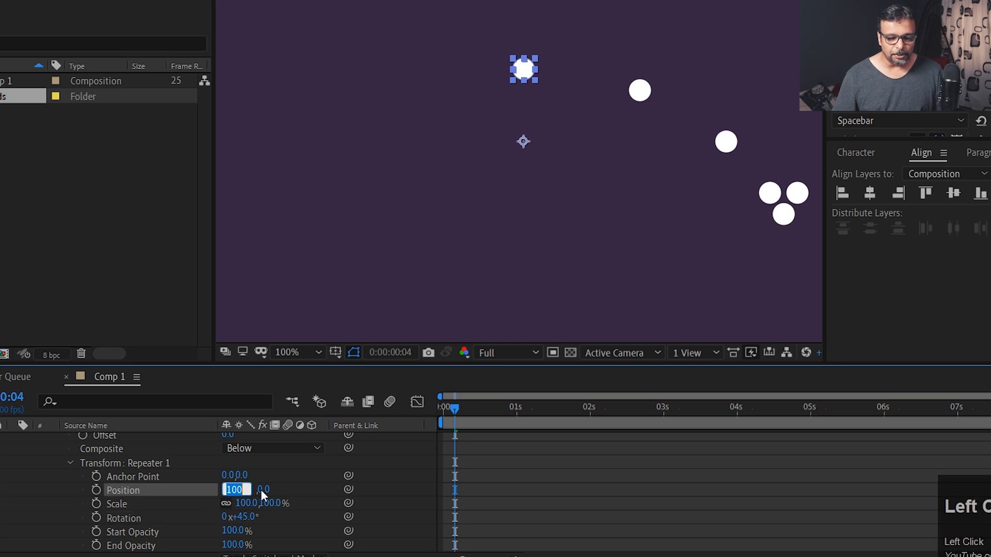
{"action": "type", "text": "0"}
{"action": "key", "text": "Return"}
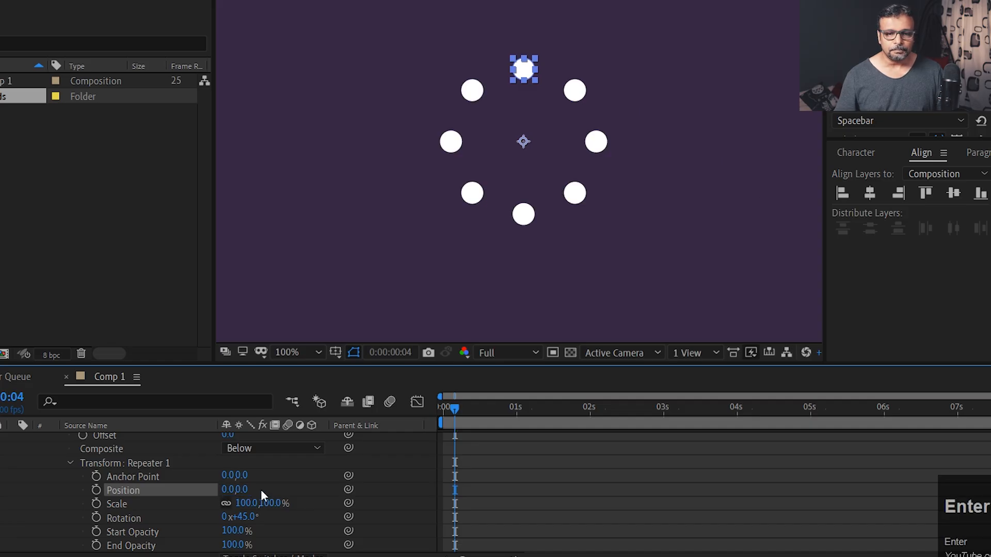
Play back the animation from frame 0 to check the ring of circles bursting outward.
{"action": "left_click_drag", "start_coordinate": [454, 408], "coordinate": [423, 404]}
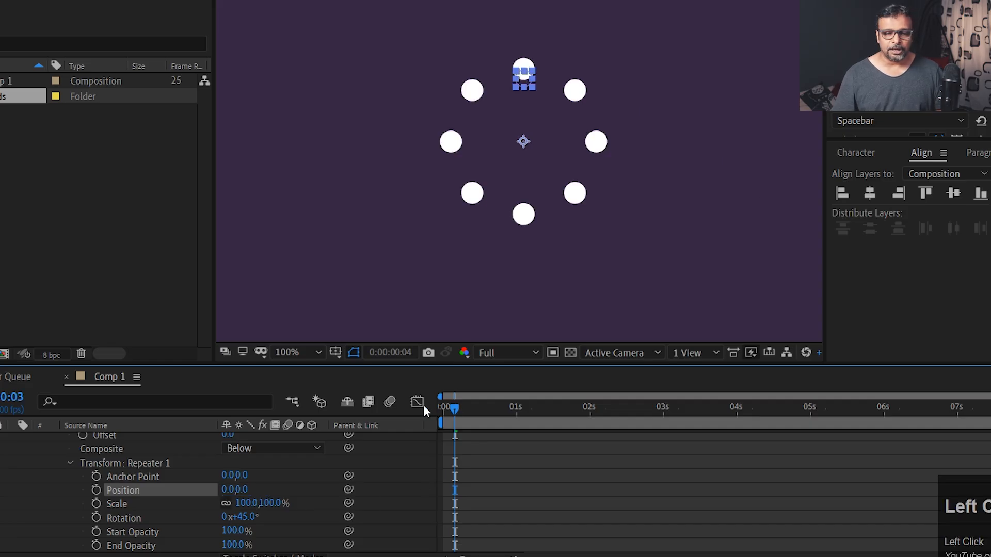
{"action": "key", "text": "space"}
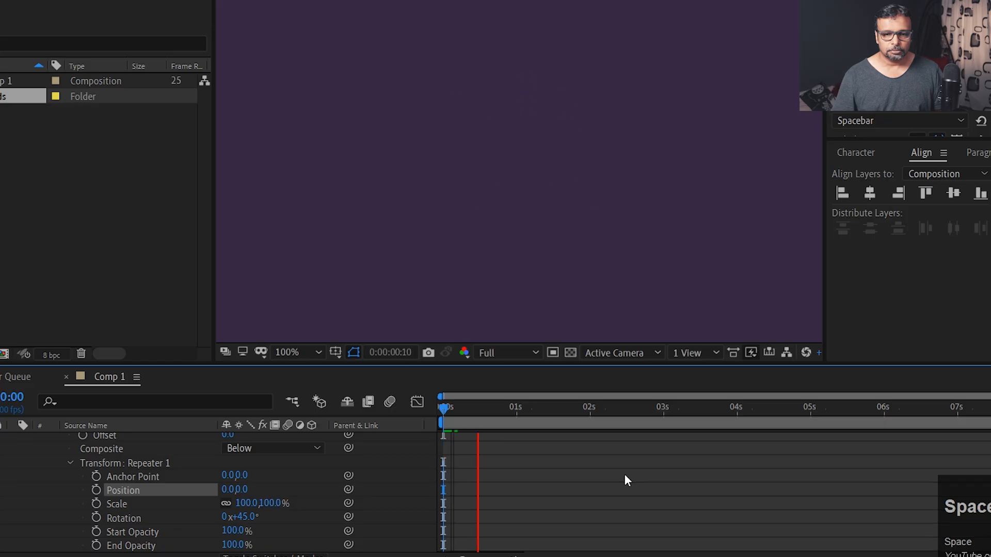
{"action": "left_click", "coordinate": [498, 411]}
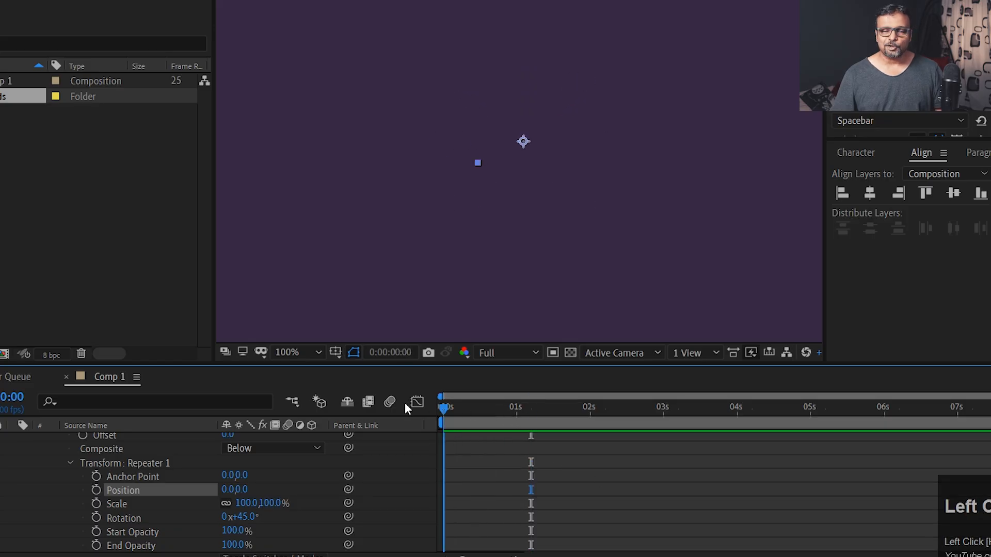
Replay the eight-circle burst from the start and return to frame 0.
{"action": "key", "text": "space"}
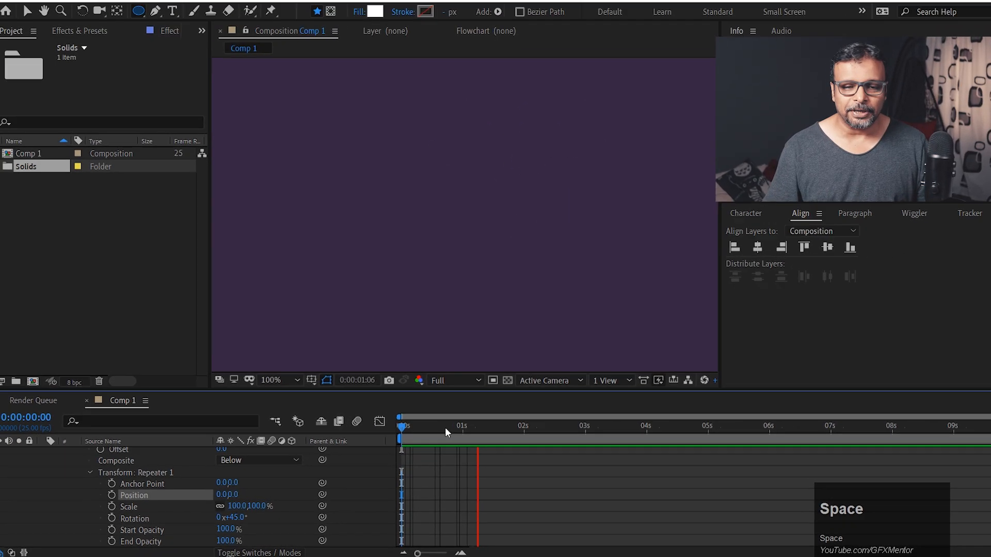
{"action": "left_click_drag", "start_coordinate": [496, 408], "coordinate": [377, 397]}
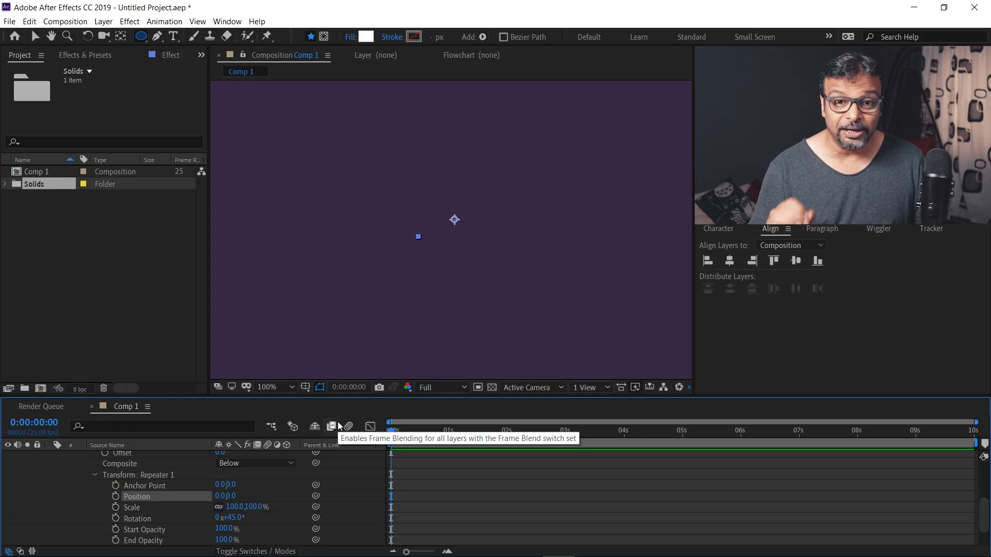
{"action": "key", "text": "space"}
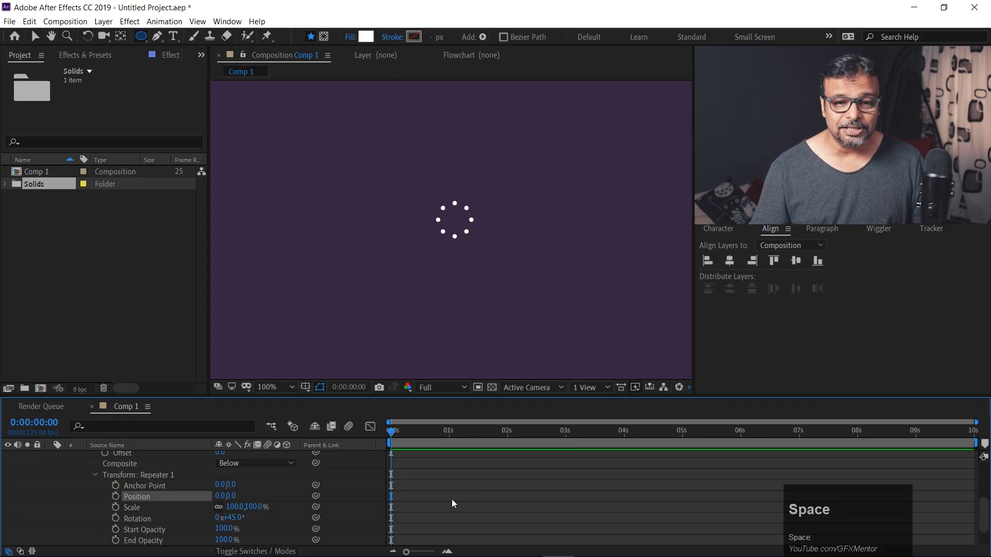
{"action": "key", "text": "space"}
{"action": "left_click_drag", "start_coordinate": [422, 433], "coordinate": [330, 416]}
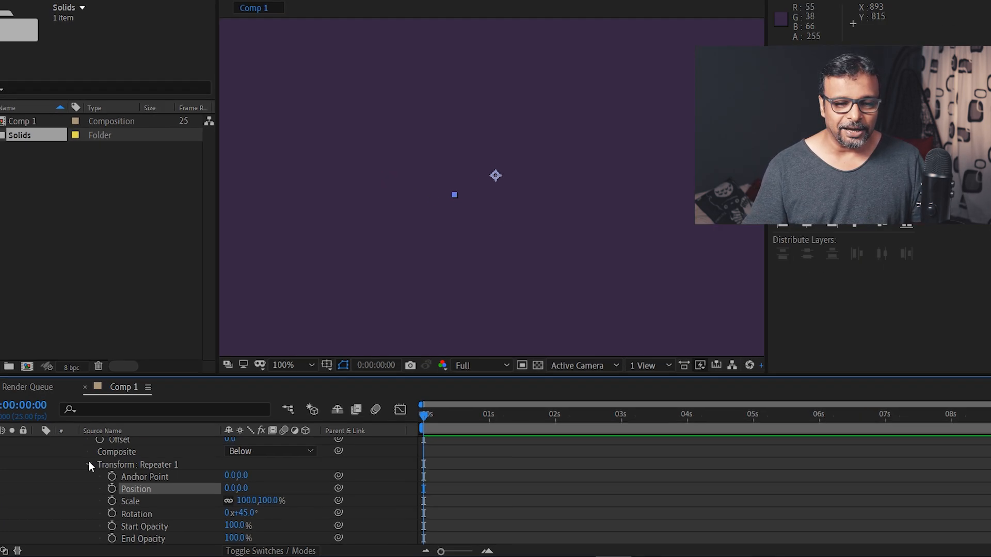
At frame 6, collapse the Repeater's properties and delete Stroke 1 from the ellipse group.
{"action": "left_click_drag", "start_coordinate": [559, 352], "coordinate": [580, 352]}
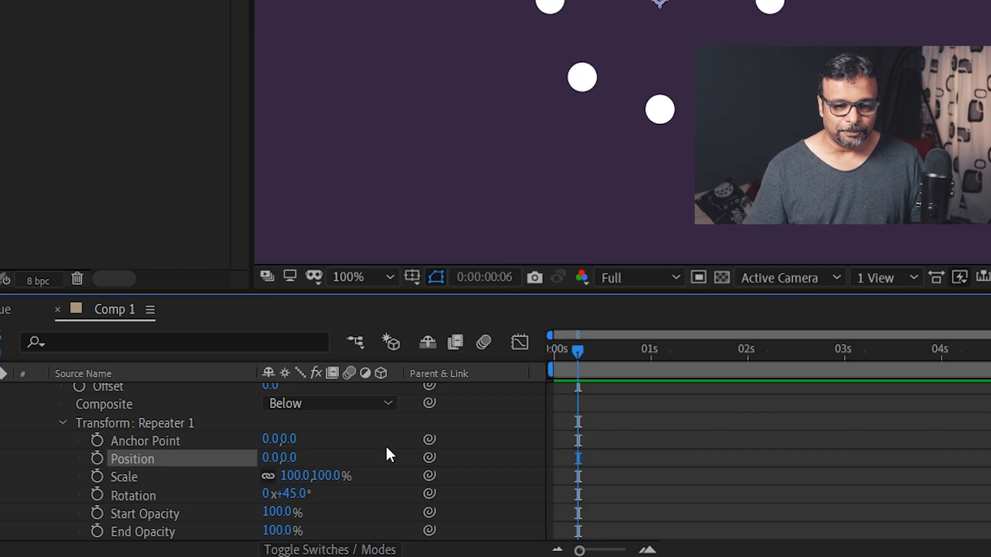
{"action": "left_click", "coordinate": [62, 422]}
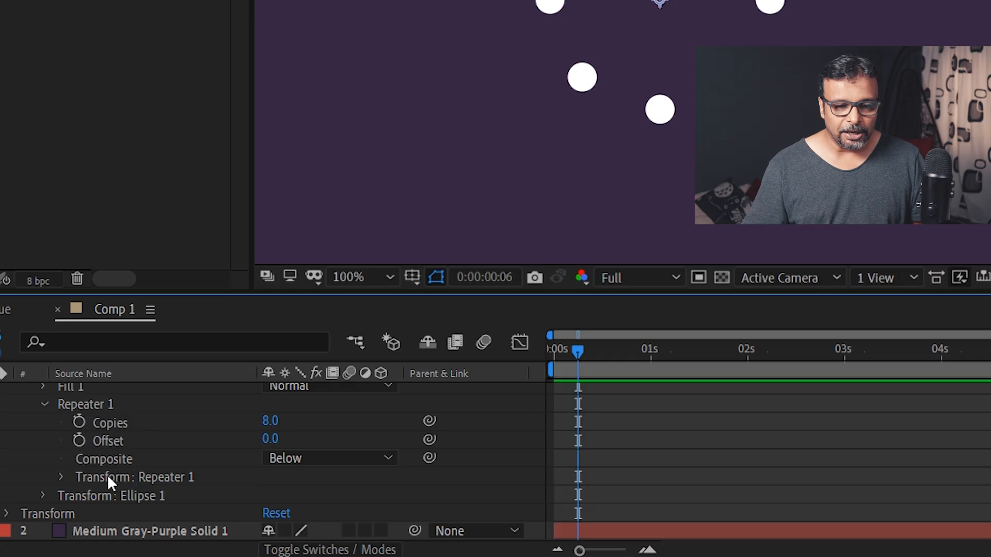
{"action": "left_click", "coordinate": [47, 403]}
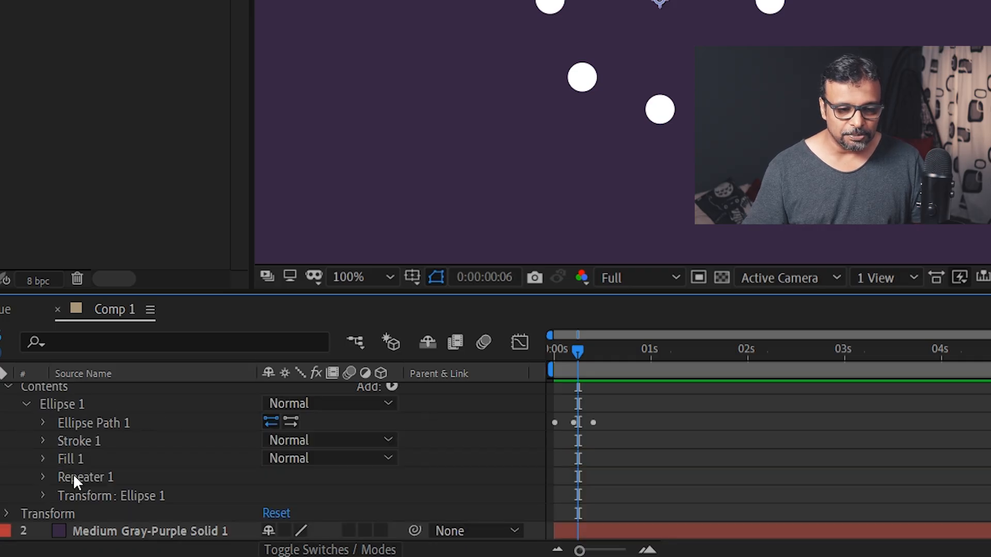
{"action": "left_click", "coordinate": [80, 440]}
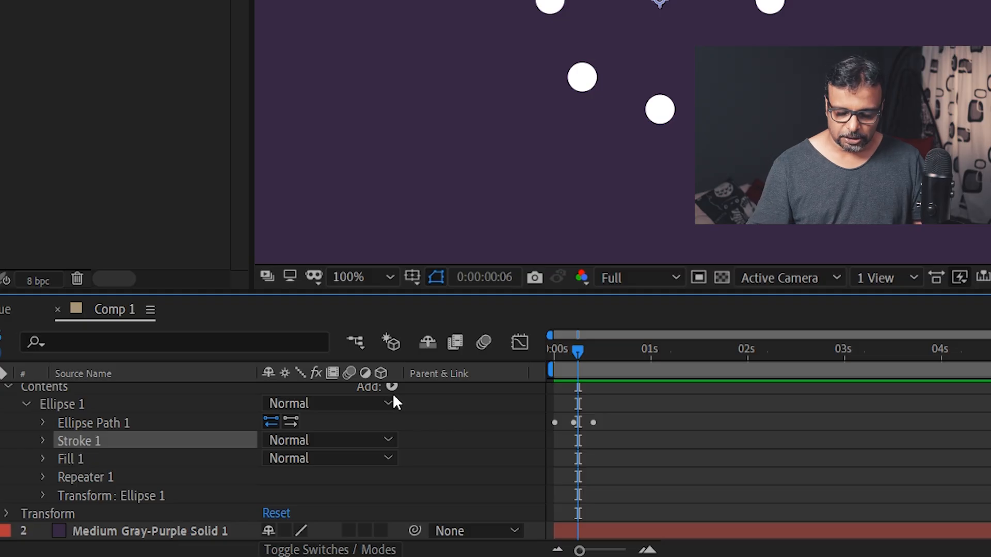
{"action": "key", "text": "Delete"}
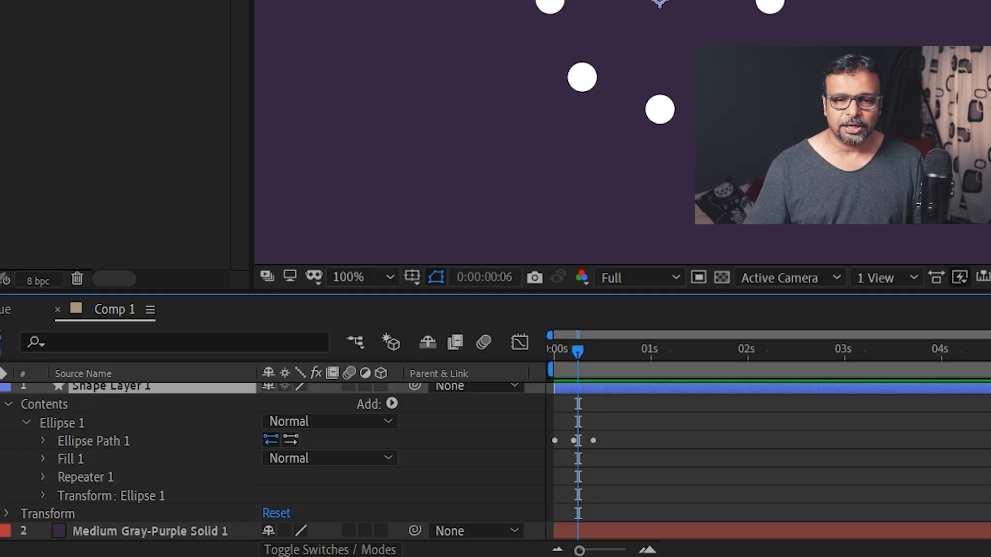
Add a second Repeater after Repeater 1 and expand it, keeping its Copies at 3.
{"action": "left_click", "coordinate": [77, 476]}
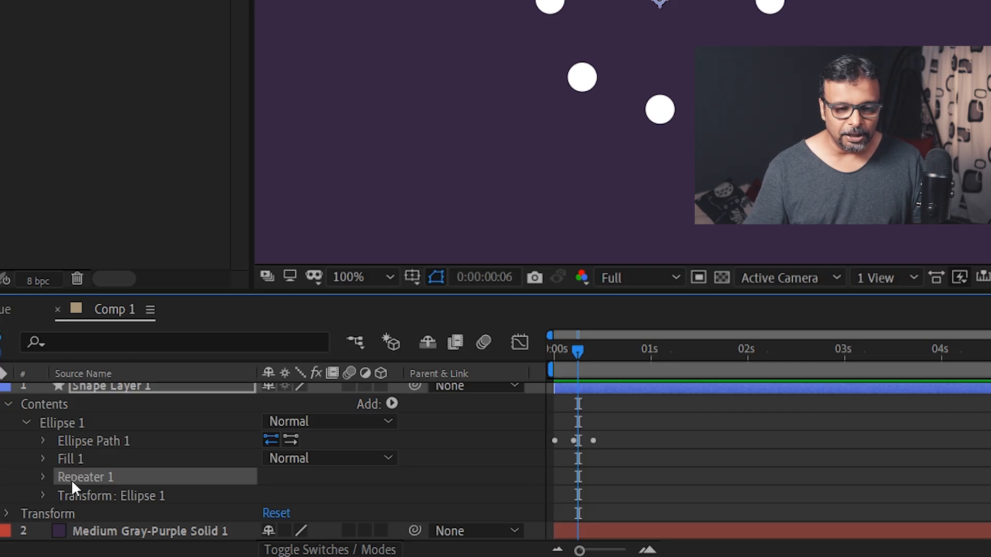
{"action": "left_click", "coordinate": [392, 404]}
{"action": "left_click", "coordinate": [362, 246]}
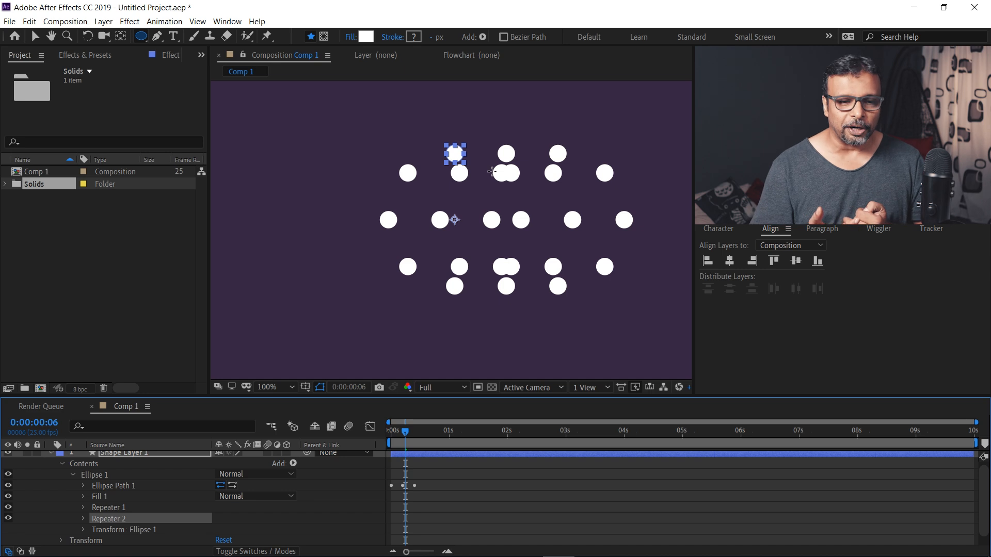
{"action": "left_click", "coordinate": [83, 520]}
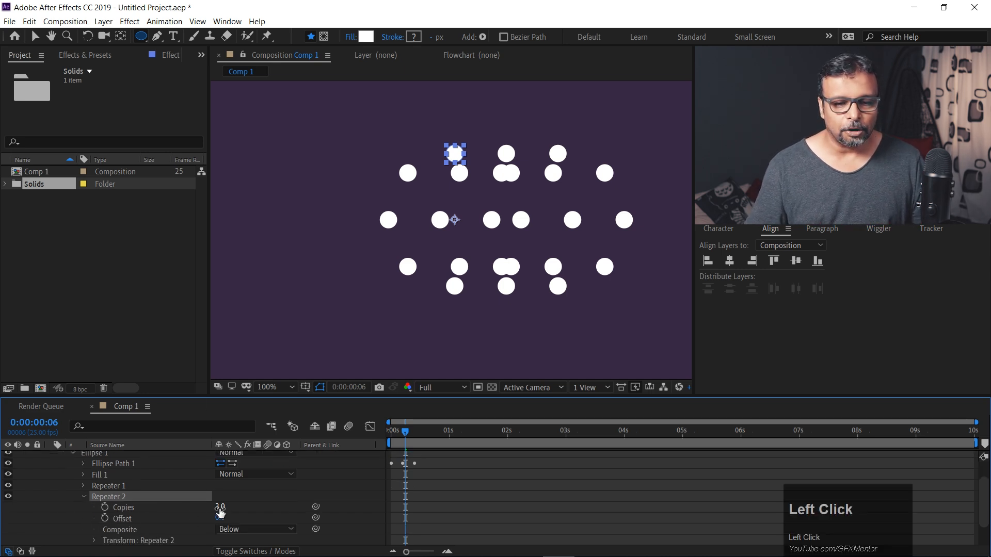
{"action": "left_click", "coordinate": [220, 511]}
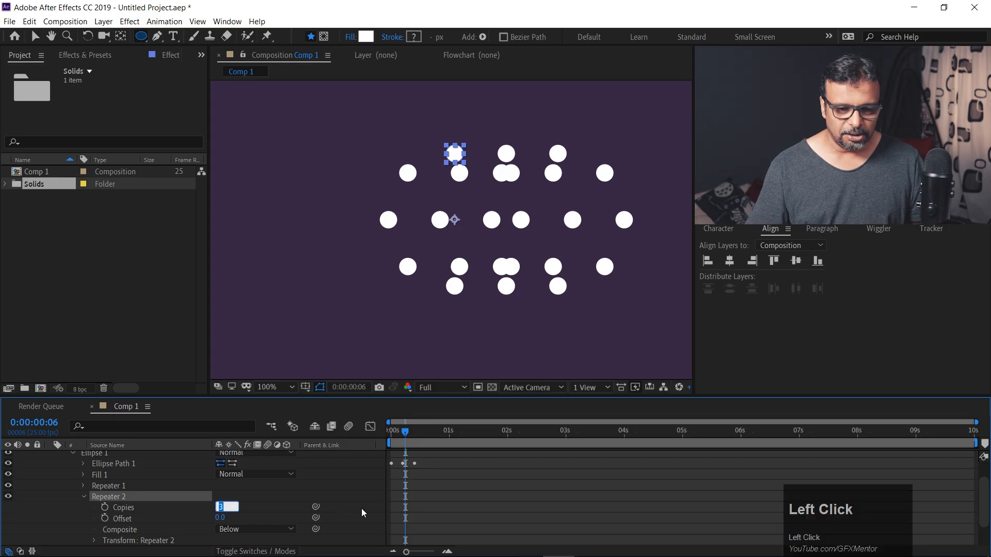
{"action": "left_click", "coordinate": [488, 505]}
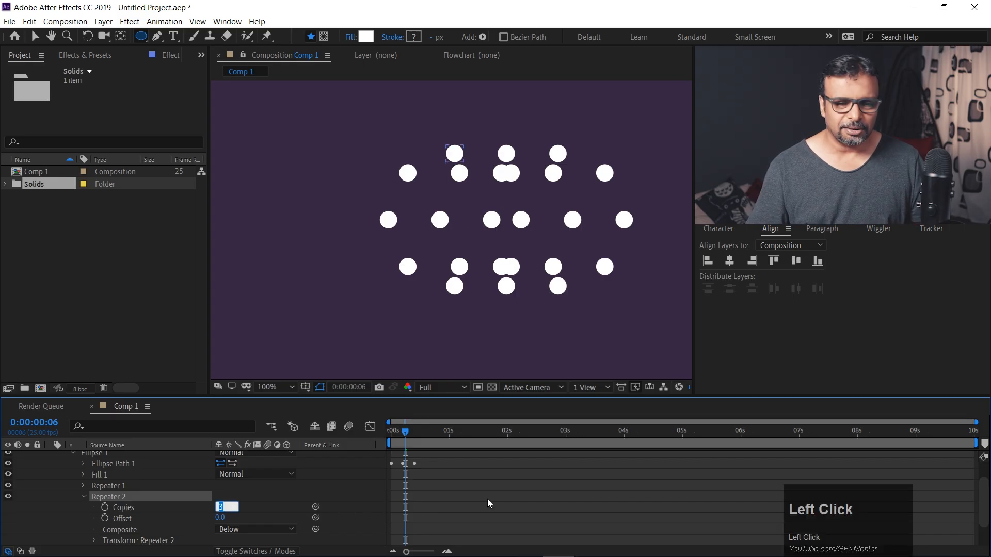
Expand the transform properties of Repeater 2 and set its horizontal Position to 0.
{"action": "left_click", "coordinate": [94, 542]}
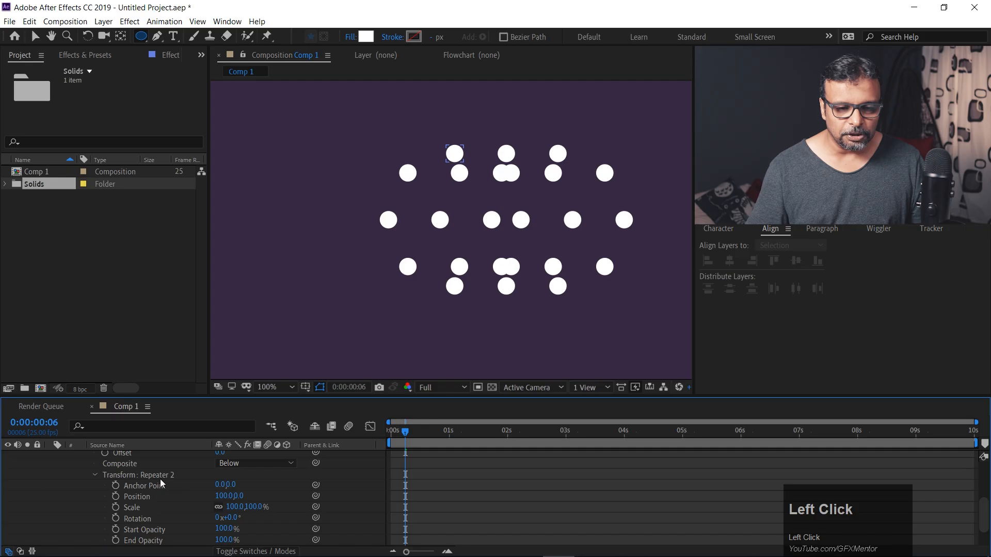
{"action": "left_click", "coordinate": [219, 497]}
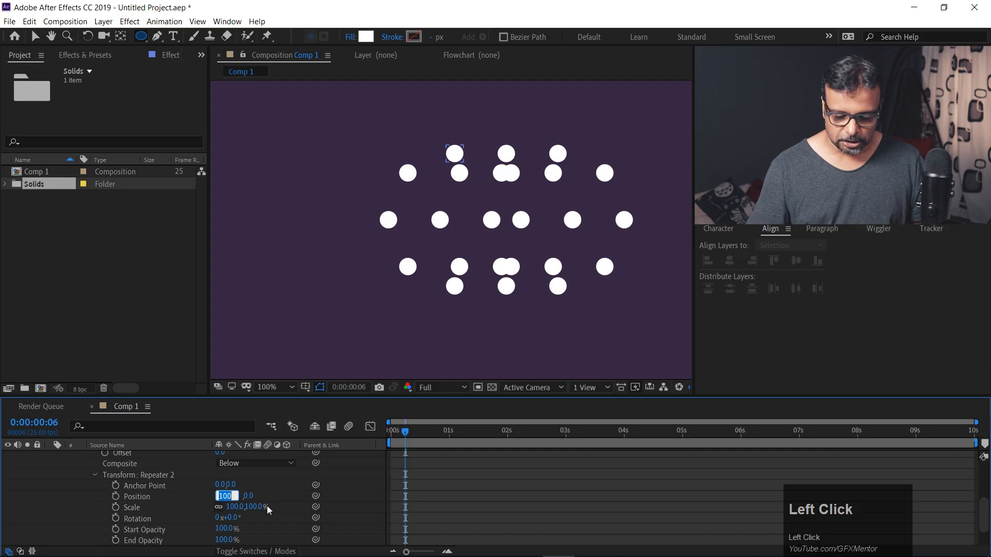
{"action": "type", "text": "0"}
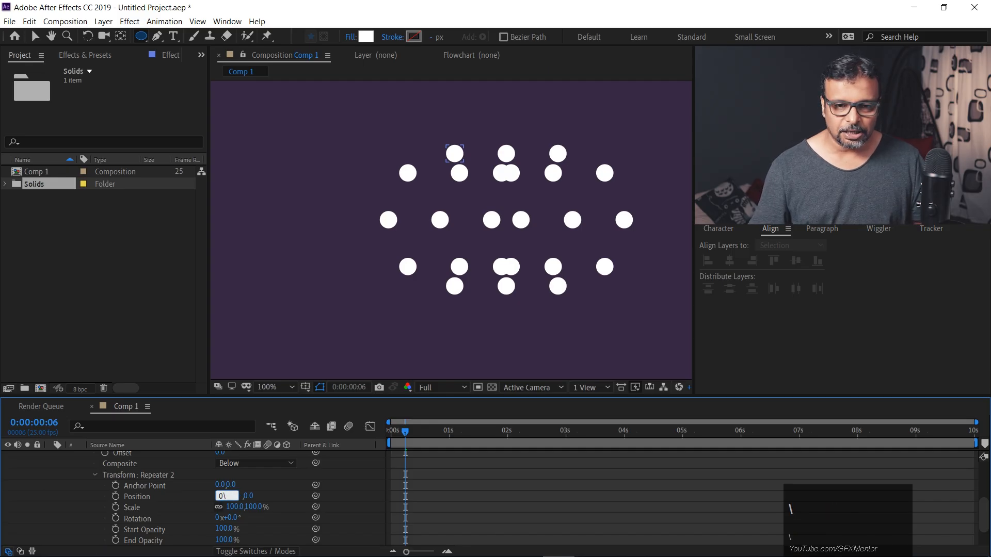
{"action": "type", "text": "\\"}
{"action": "key", "text": "BackSpace"}
{"action": "key", "text": "Return"}
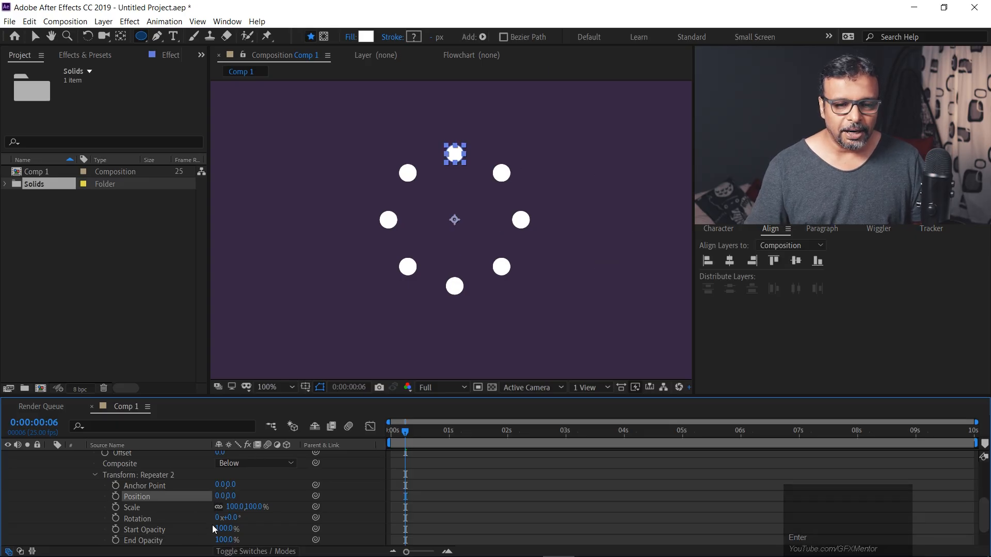
Set the Rotation in the transform of Repeater 2 to 360/3 degrees.
{"action": "left_click_drag", "start_coordinate": [227, 518], "coordinate": [238, 524]}
{"action": "left_click", "coordinate": [238, 520]}
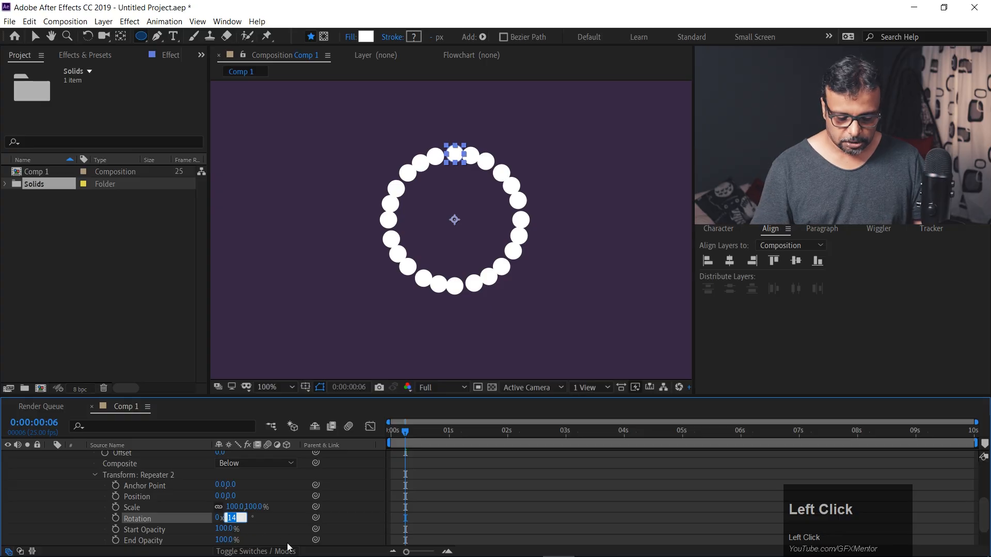
{"action": "type", "text": "360/3"}
{"action": "key", "text": "Return"}
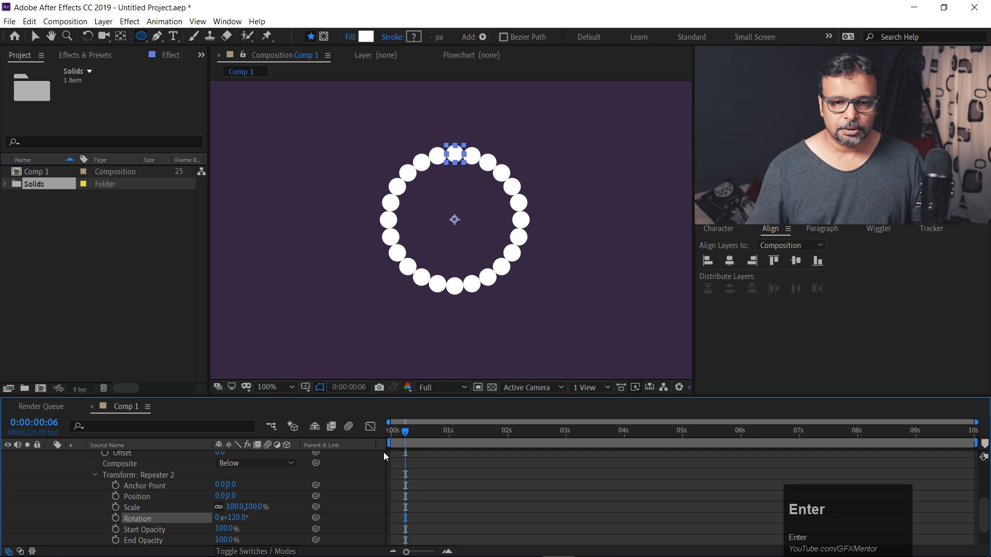
Play back the animation from frame 0 to check the burst with the doubled repeaters.
{"action": "left_click_drag", "start_coordinate": [406, 432], "coordinate": [369, 433]}
{"action": "key", "text": "space"}
{"action": "left_click", "coordinate": [391, 434]}
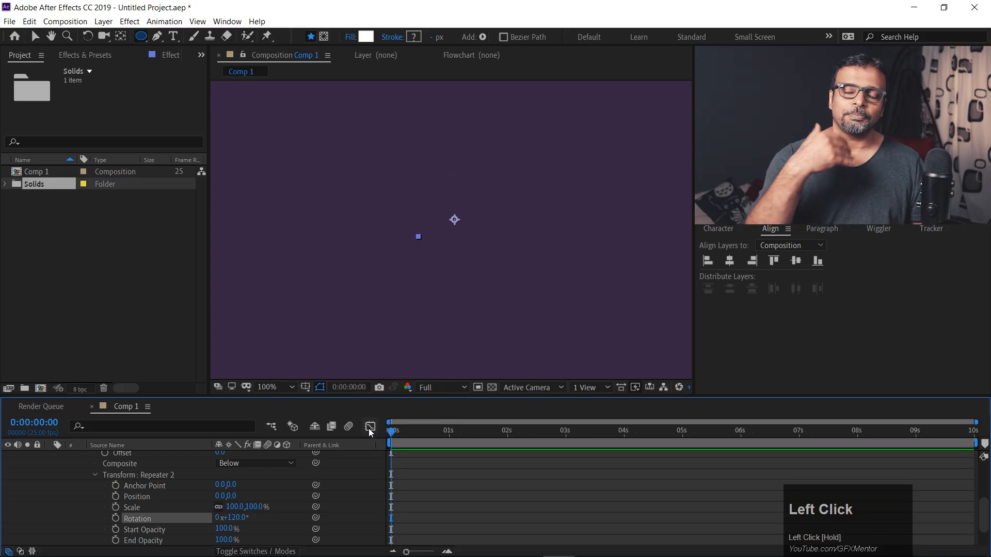
{"action": "key", "text": "space"}
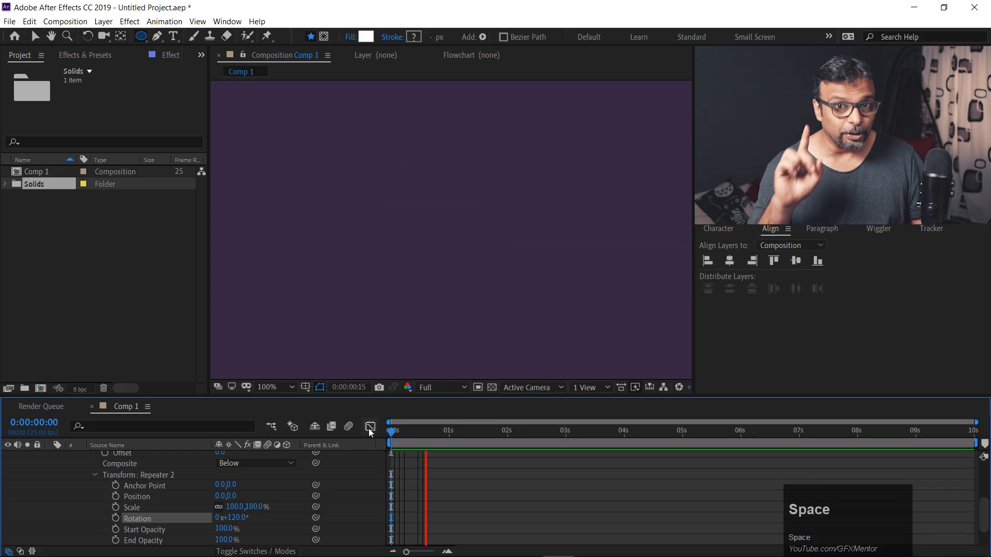
At frame 6, try a smaller Scale in the transform of Repeater 2 and preview the burst from the start.
{"action": "left_click_drag", "start_coordinate": [396, 432], "coordinate": [406, 432]}
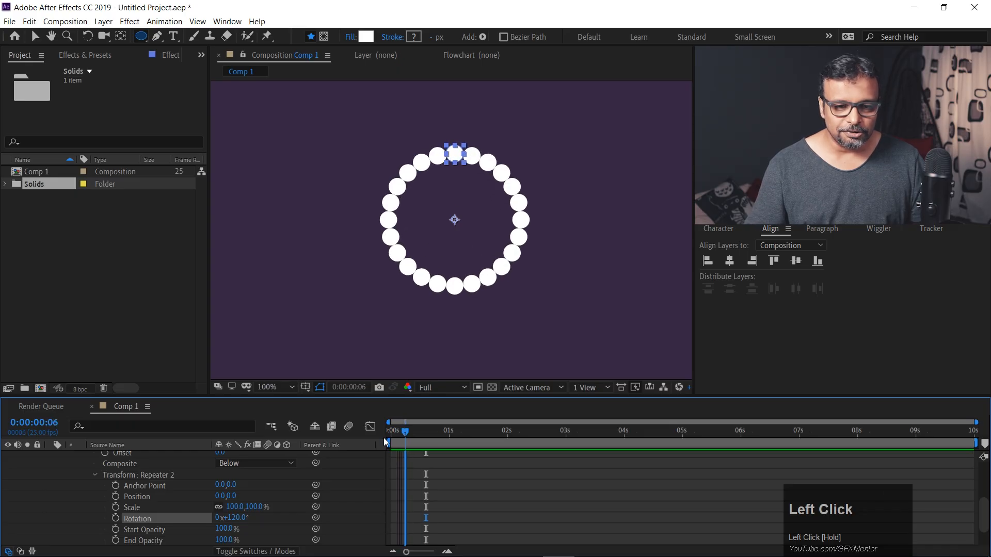
{"action": "left_click_drag", "start_coordinate": [233, 507], "coordinate": [201, 502]}
{"action": "mouse_move", "coordinate": [405, 437]}
{"action": "left_mouse_down"}
{"action": "mouse_move", "coordinate": [365, 432]}
{"action": "mouse_move", "coordinate": [422, 430]}
{"action": "mouse_move", "coordinate": [373, 428]}
{"action": "mouse_move", "coordinate": [400, 433]}
{"action": "left_mouse_up"}
{"action": "key", "text": "space"}
Raise the Scale in the transform of Repeater 2 to 138% and preview the burst from frame 0.
{"action": "left_click_drag", "start_coordinate": [235, 511], "coordinate": [289, 511]}
{"action": "left_click_drag", "start_coordinate": [403, 432], "coordinate": [327, 417]}
{"action": "key", "text": "space"}
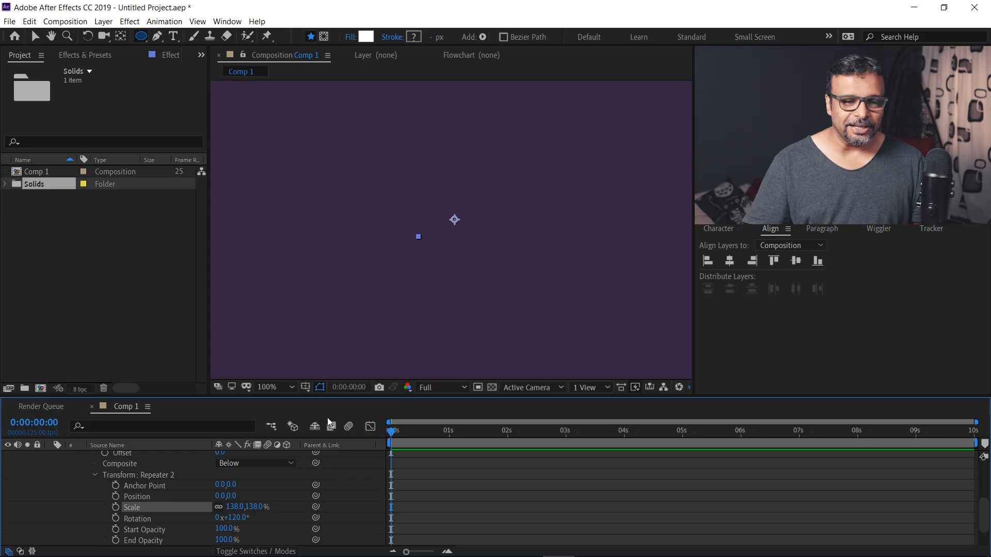
Delete Shape Layer 1 with the finished burst from the composition.
{"action": "scroll", "coordinate": [134, 505], "scroll_direction": "up", "scroll_amount": 4}
{"action": "left_click", "coordinate": [115, 453]}
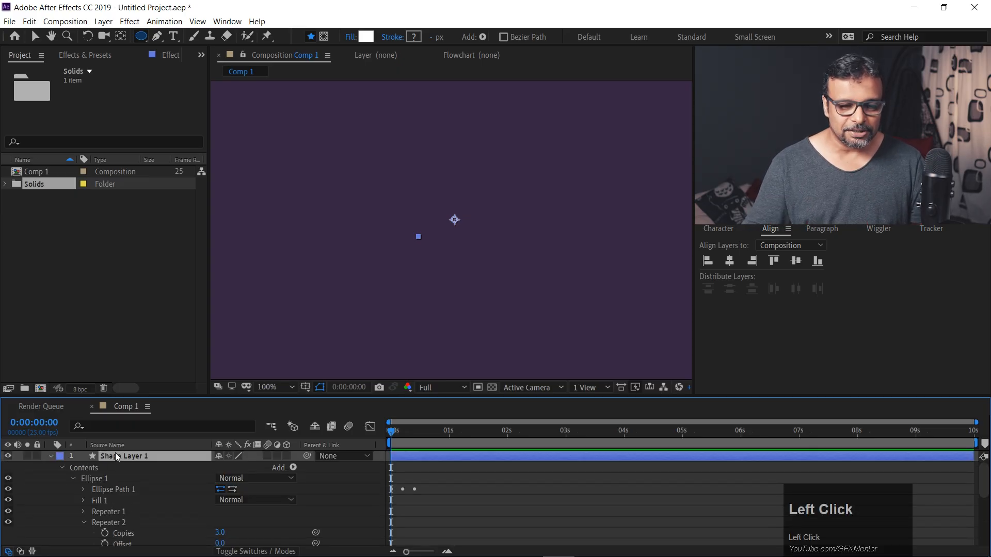
{"action": "key", "text": "BackSpace"}
Draw a small white circle with the Ellipse tool, slightly above and left of the composition's center.
{"action": "right_click", "coordinate": [108, 482]}
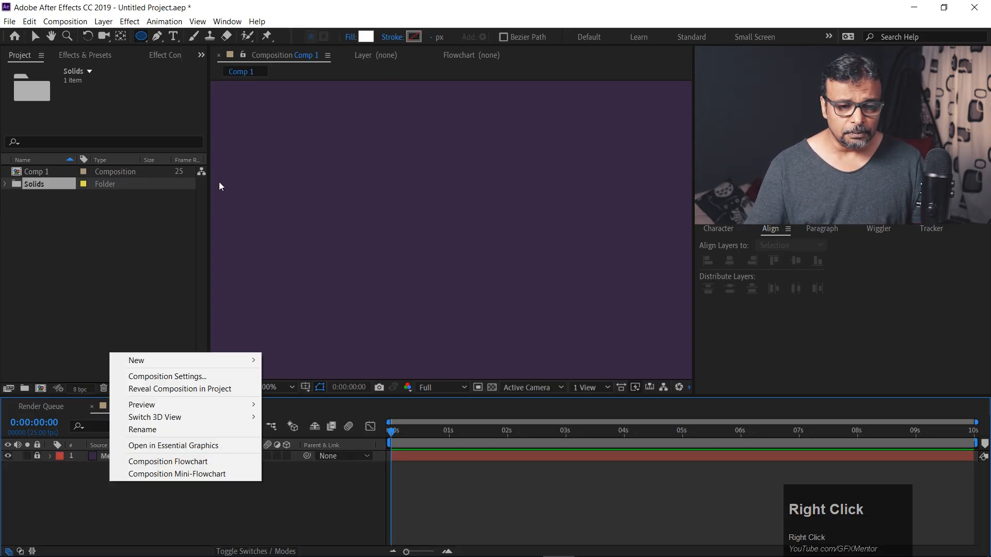
{"action": "left_click", "coordinate": [143, 37]}
{"action": "left_click_drag", "start_coordinate": [408, 177], "coordinate": [429, 195]}
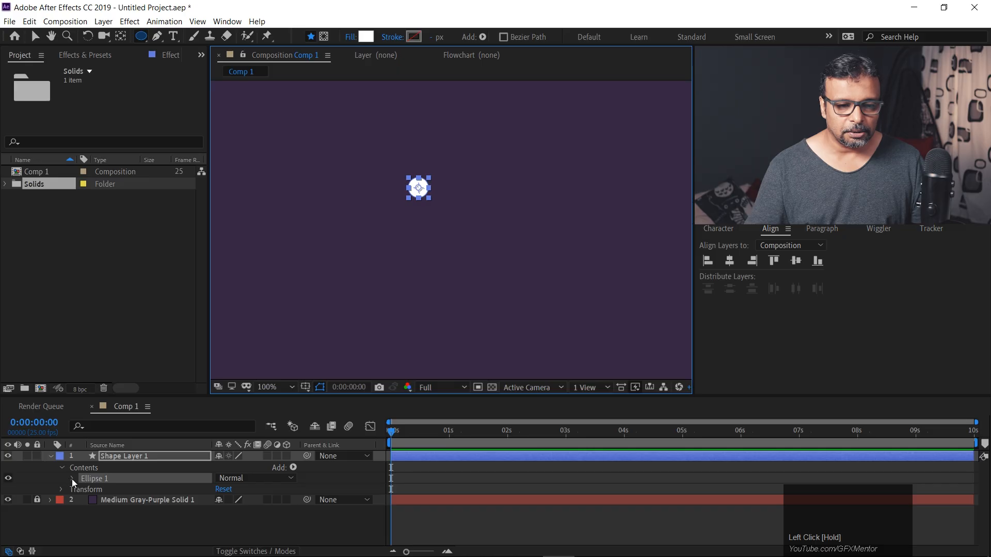
Add a Repeater to the new ellipse, set its Copies to 12 and show the composition at 50%.
{"action": "left_click", "coordinate": [293, 468]}
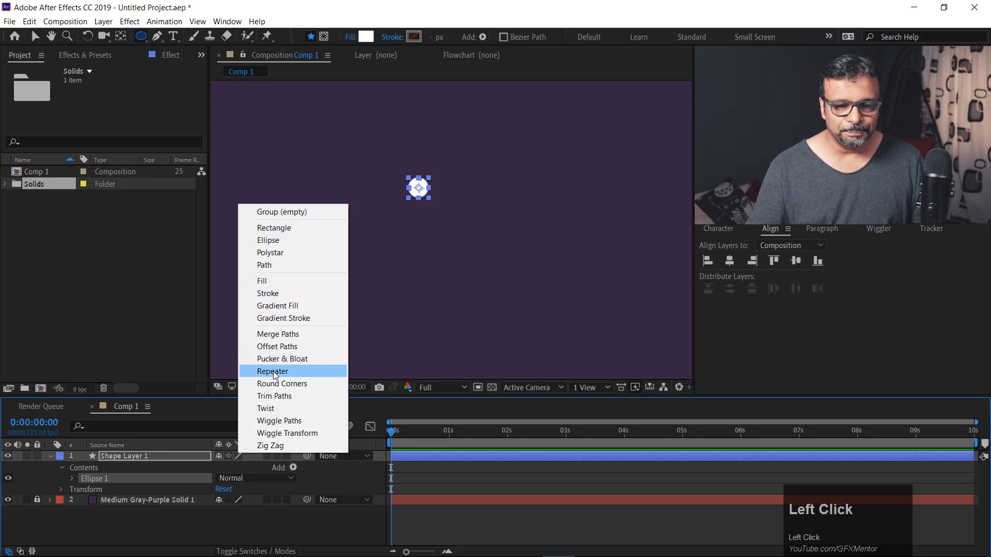
{"action": "left_click", "coordinate": [275, 372]}
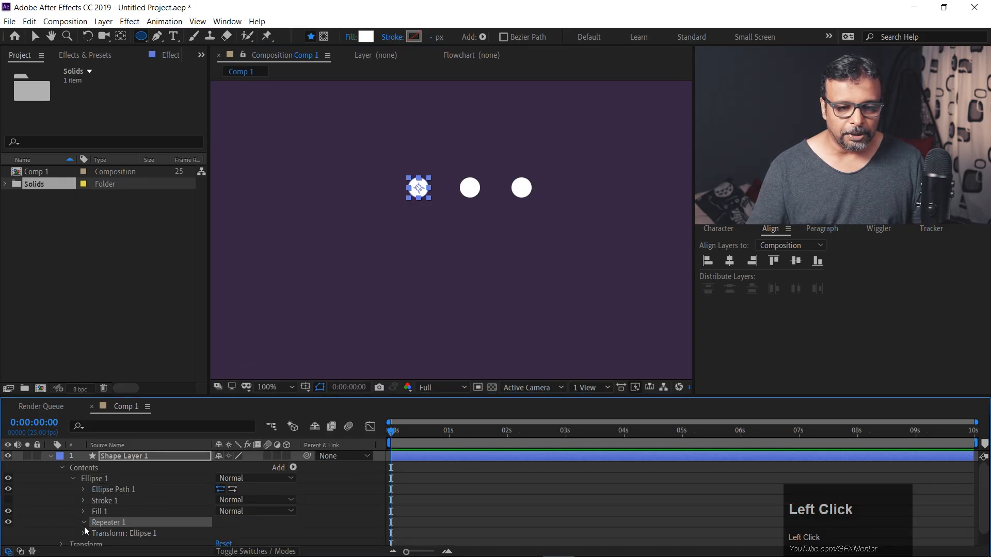
{"action": "scroll", "coordinate": [103, 529], "scroll_direction": "down", "scroll_amount": 1}
{"action": "left_click", "coordinate": [221, 508]}
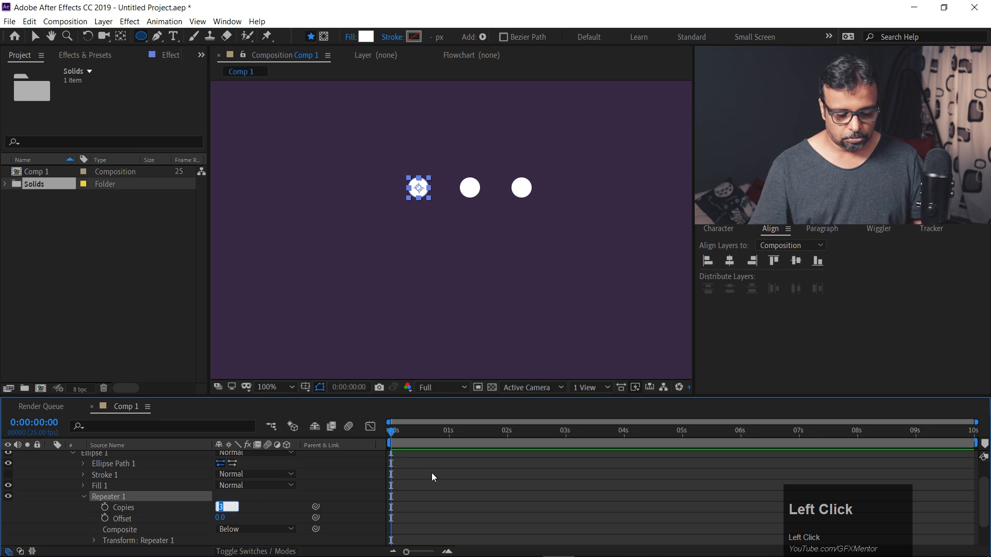
{"action": "type", "text": "12"}
{"action": "key", "text": "Return"}
{"action": "left_click", "coordinate": [201, 508]}
{"action": "scroll", "coordinate": [426, 242], "scroll_direction": "down", "scroll_amount": 1}
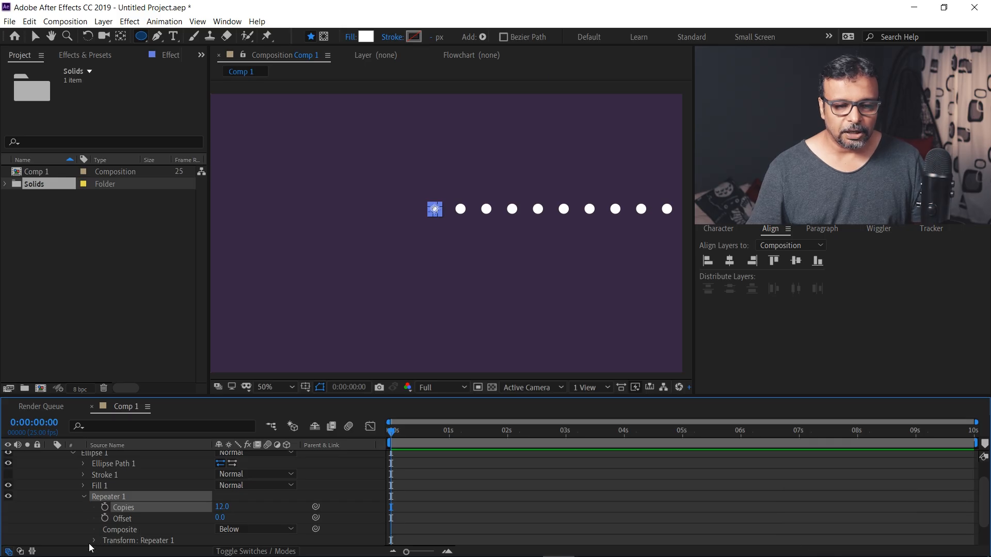
Expand the transform properties of the new ellipse's Repeater and set its horizontal Position to 0.
{"action": "left_click", "coordinate": [93, 541]}
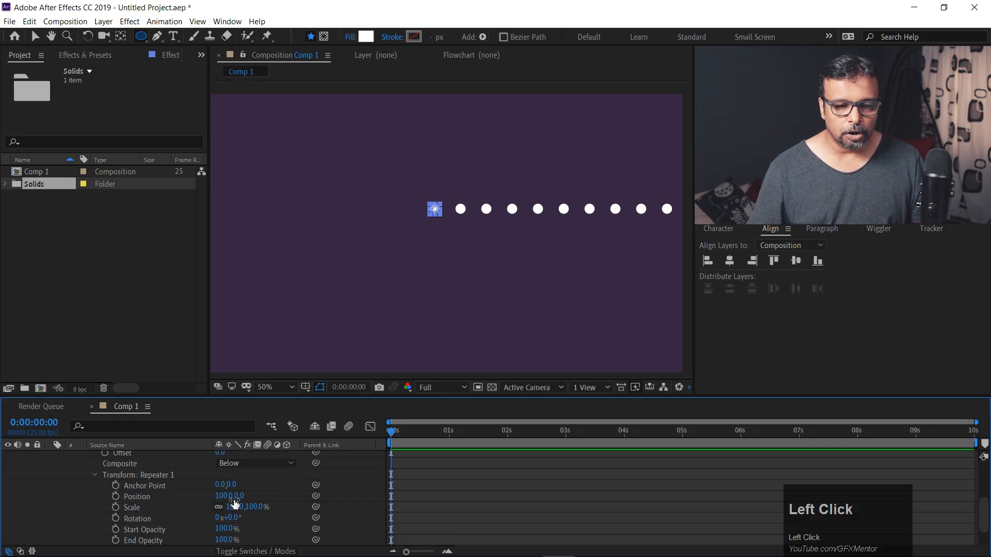
{"action": "left_click", "coordinate": [228, 496]}
{"action": "type", "text": "0"}
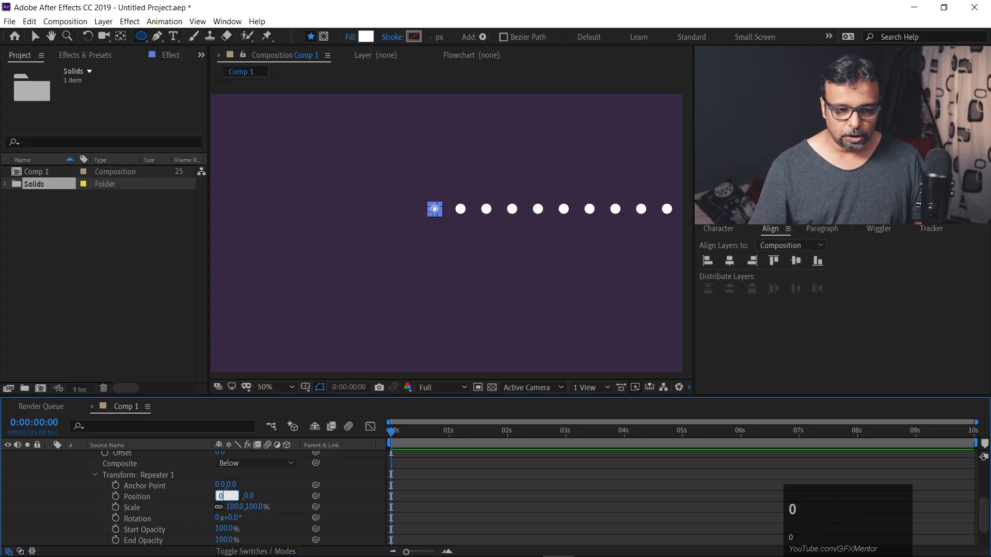
{"action": "key", "text": "Return"}
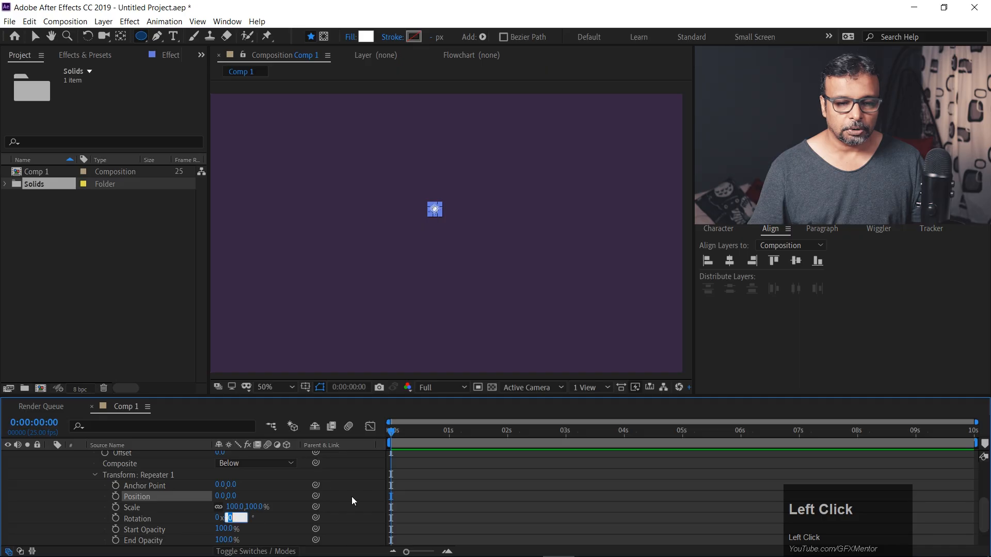
Set the Repeater's Rotation to 360/12, giving each of the twelve copies an offset of 30°.
{"action": "type", "text": "1"}
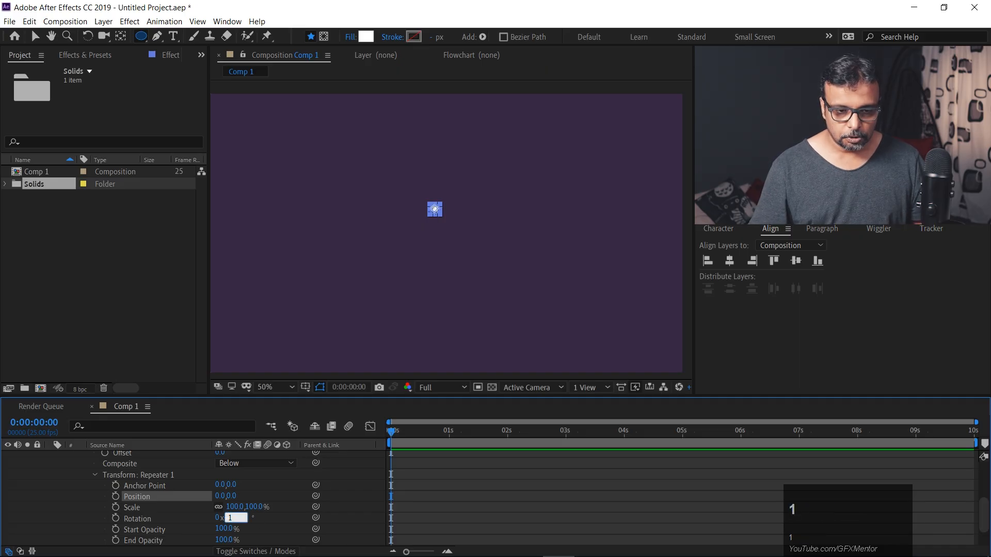
{"action": "key", "text": "BackSpace"}
{"action": "type", "text": "3"}
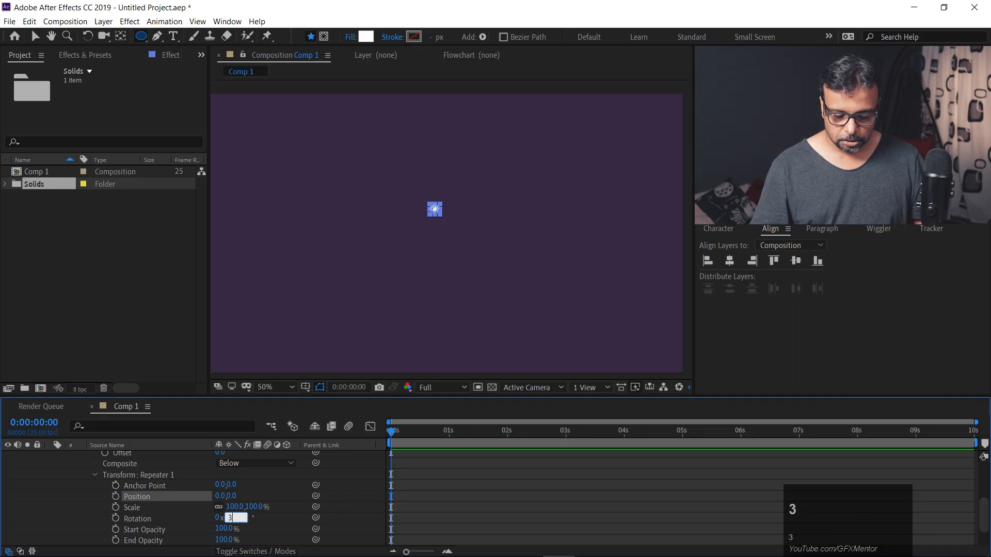
{"action": "type", "text": "0"}
{"action": "key", "text": "BackSpace"}
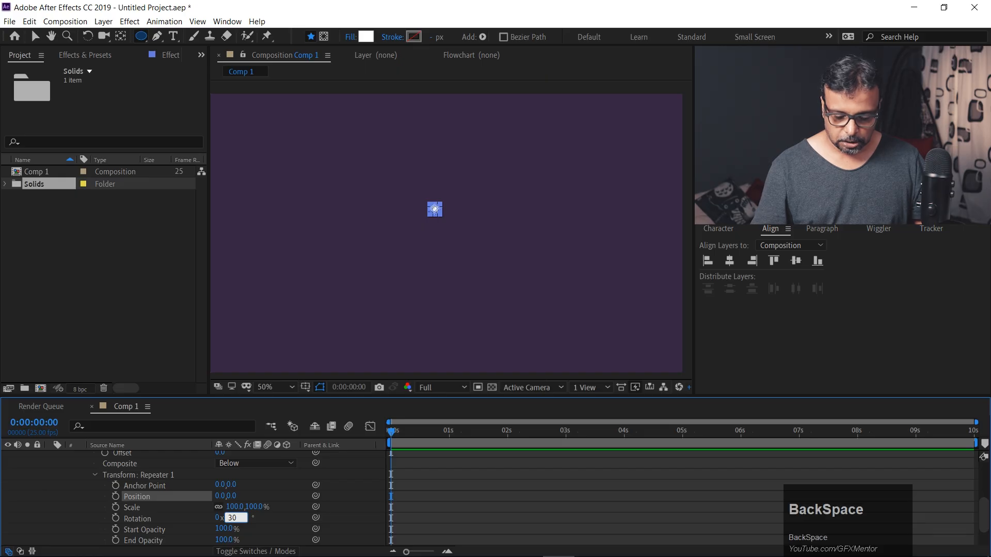
{"action": "type", "text": "60/12"}
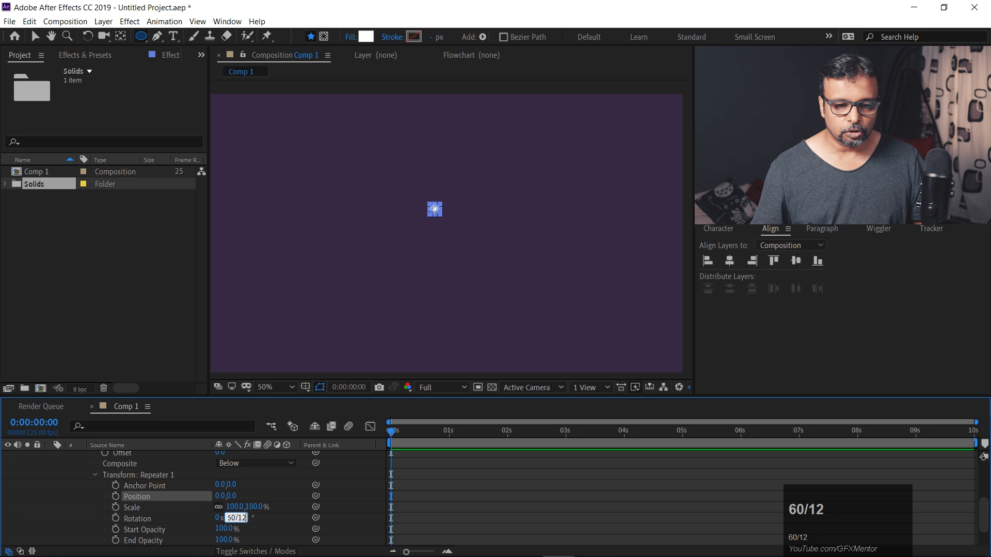
{"action": "key", "text": "Return"}
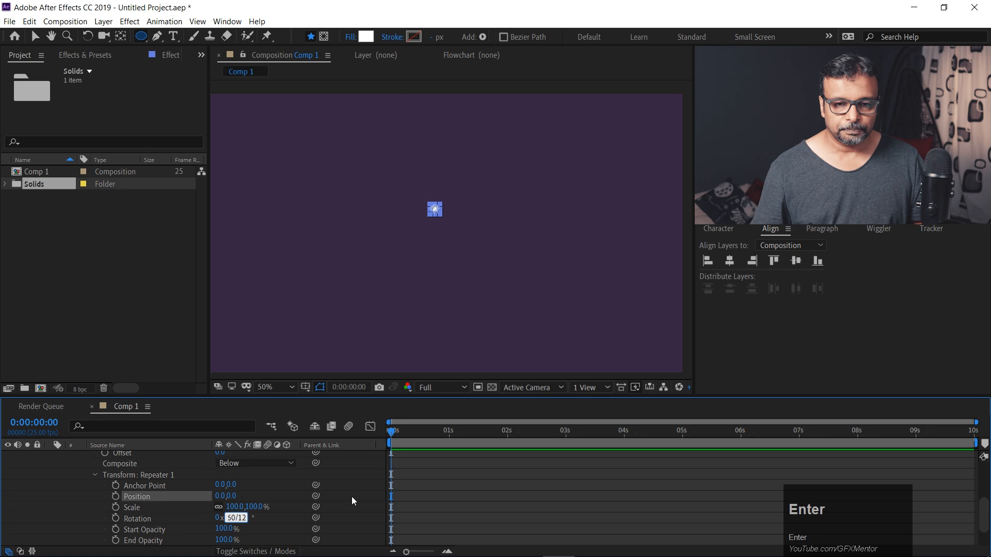
{"action": "left_click_drag", "start_coordinate": [393, 432], "coordinate": [427, 435]}
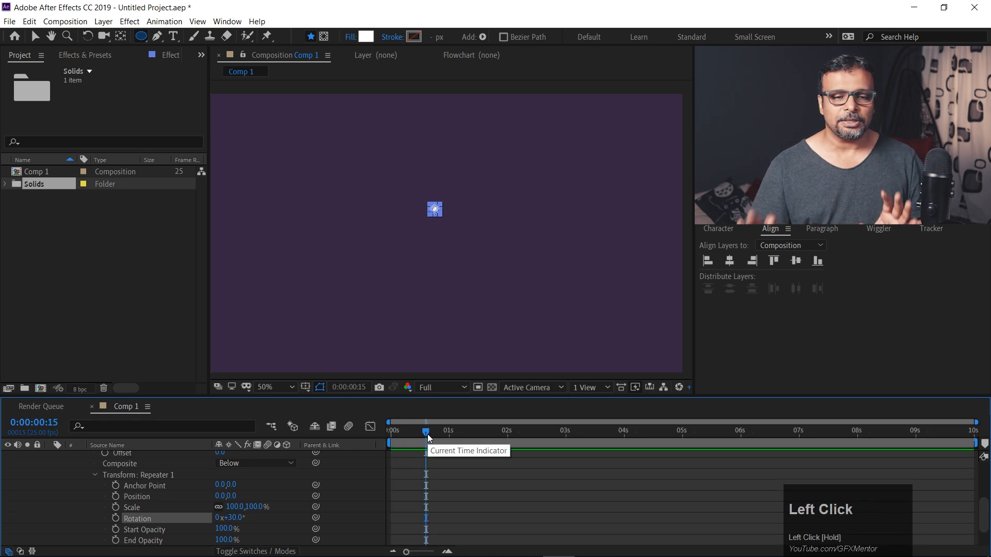
{"action": "key", "text": "ctrl+z"}
{"action": "left_click", "coordinate": [399, 432]}
{"action": "key", "text": "Home"}
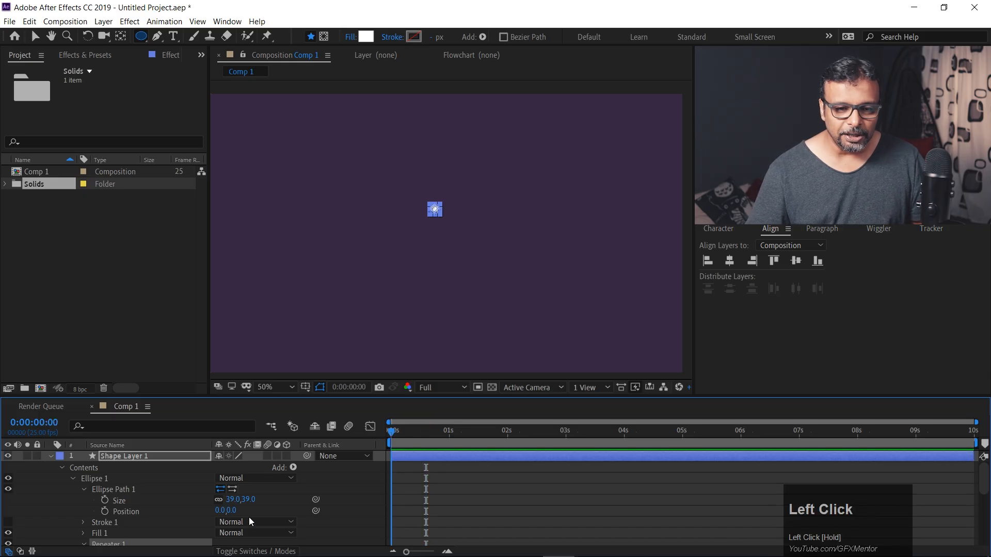
Set the vertical Position of Ellipse Path 1 to -175 to spread the twelve copies into a ring.
{"action": "scroll", "coordinate": [184, 509], "scroll_direction": "down", "scroll_amount": 1}
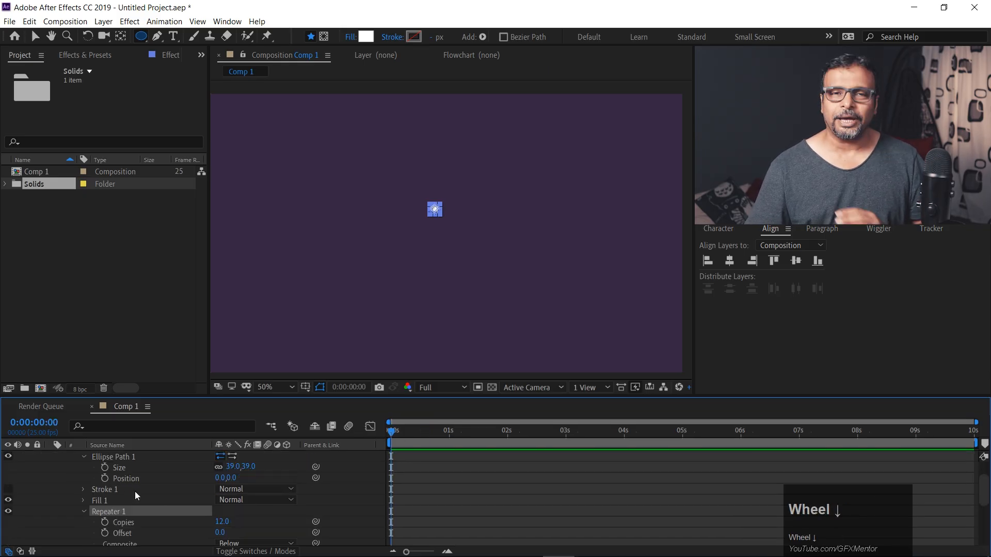
{"action": "scroll", "coordinate": [135, 492], "scroll_direction": "down", "scroll_amount": 3}
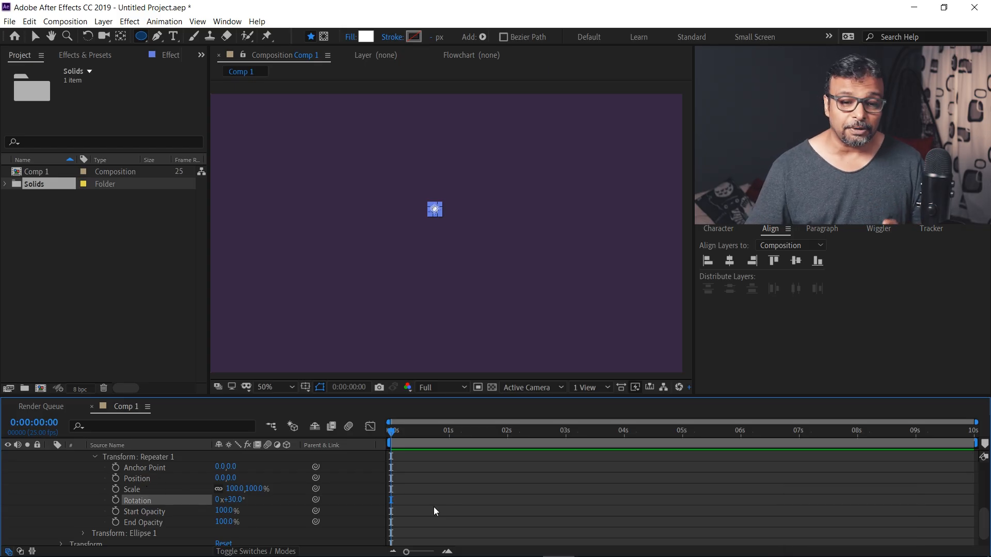
{"action": "scroll", "coordinate": [434, 511], "scroll_direction": "up", "scroll_amount": 3}
{"action": "left_click_drag", "start_coordinate": [421, 436], "coordinate": [379, 435]}
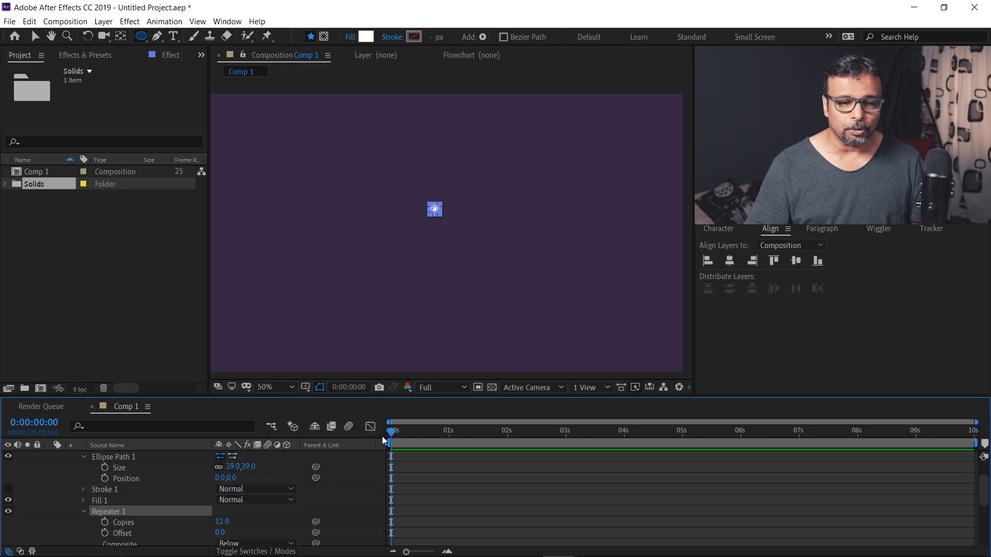
{"action": "left_click", "coordinate": [126, 479]}
{"action": "left_click_drag", "start_coordinate": [221, 478], "coordinate": [118, 479]}
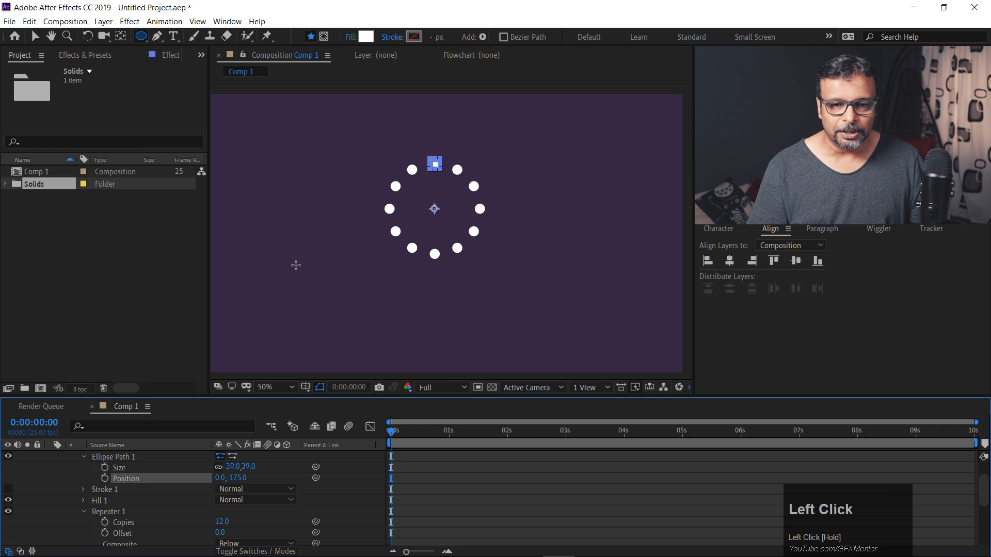
{"action": "left_click_drag", "start_coordinate": [393, 433], "coordinate": [336, 429]}
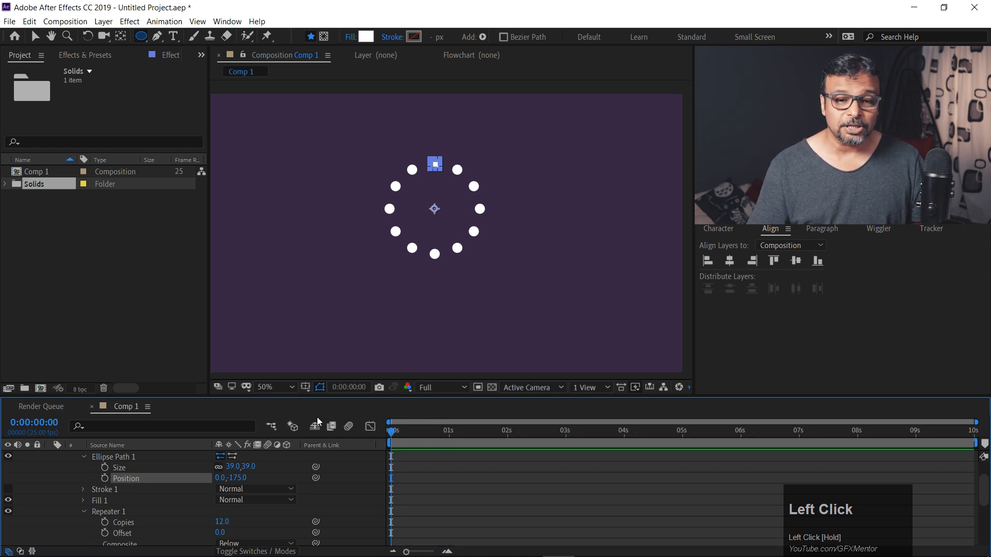
Collapse the ellipse's existing Repeater and add a second Repeater directly after it.
{"action": "scroll", "coordinate": [178, 498], "scroll_direction": "down", "scroll_amount": 2}
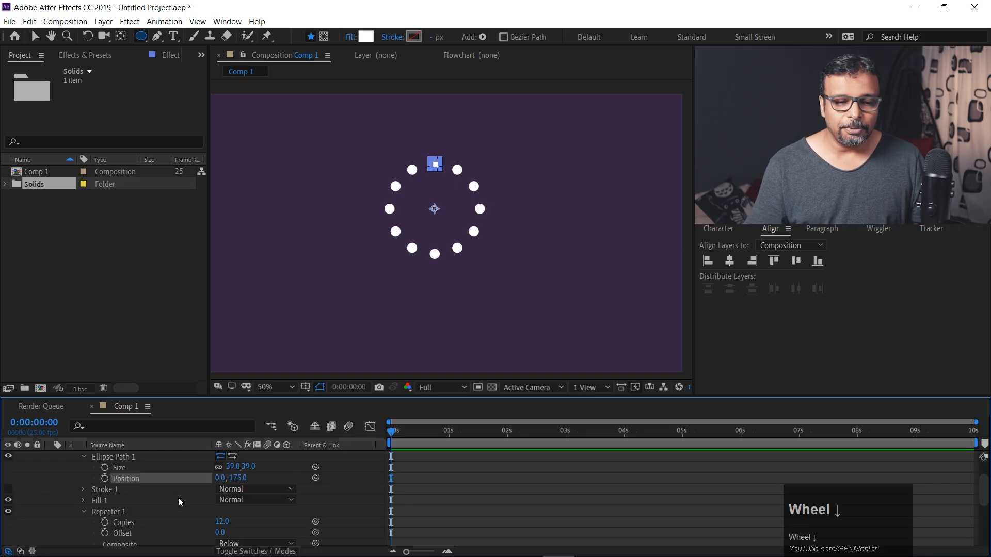
{"action": "scroll", "coordinate": [179, 503], "scroll_direction": "up", "scroll_amount": 3}
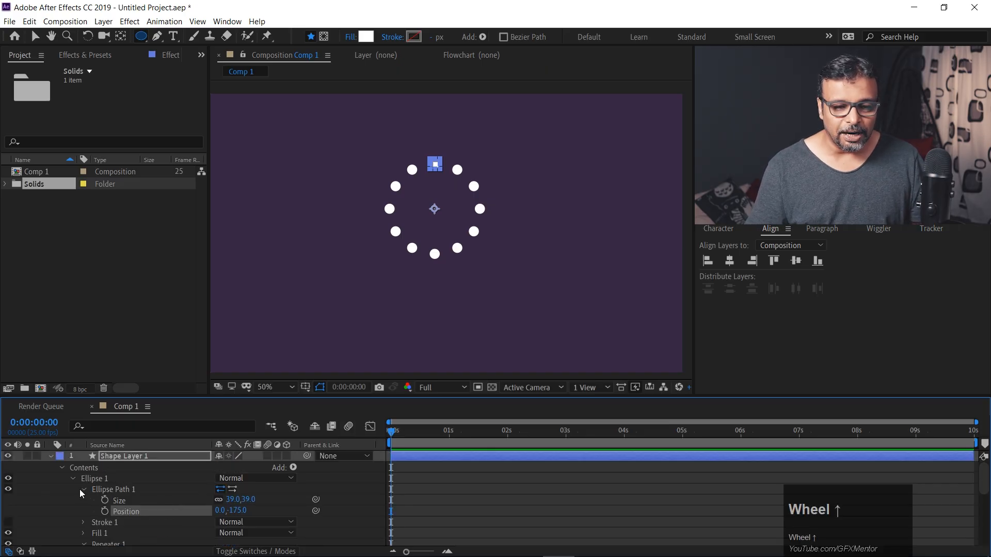
{"action": "scroll", "coordinate": [181, 495], "scroll_direction": "down", "scroll_amount": 3}
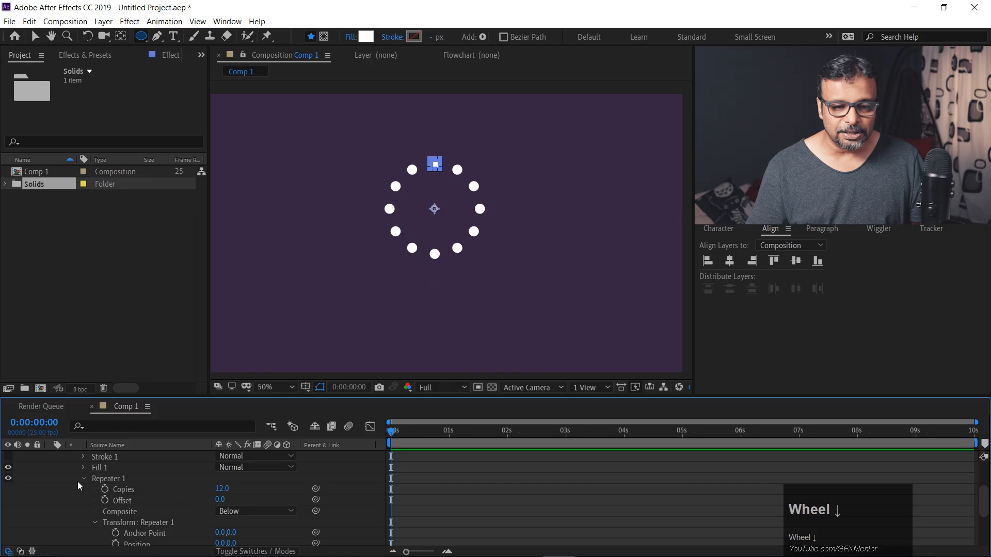
{"action": "left_click", "coordinate": [82, 478]}
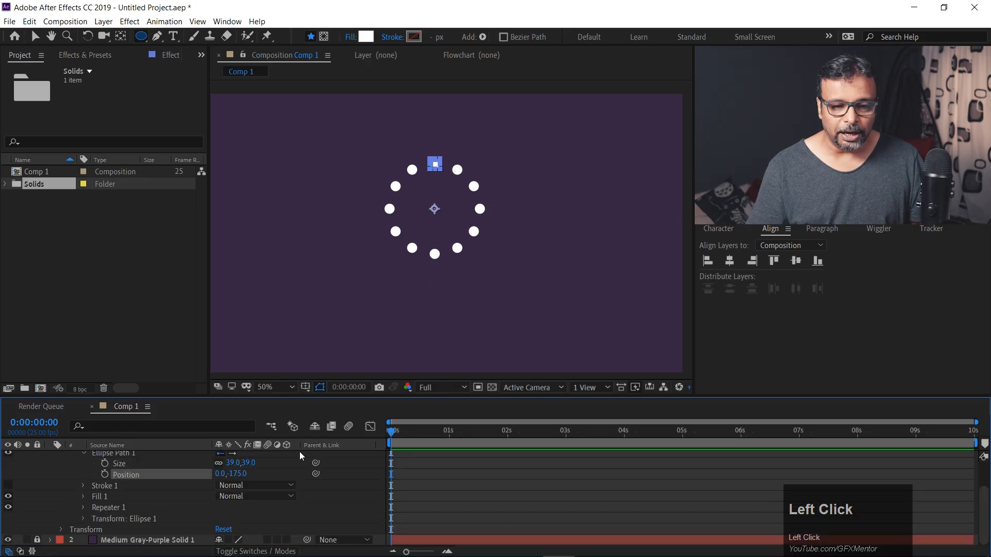
{"action": "left_click", "coordinate": [98, 509]}
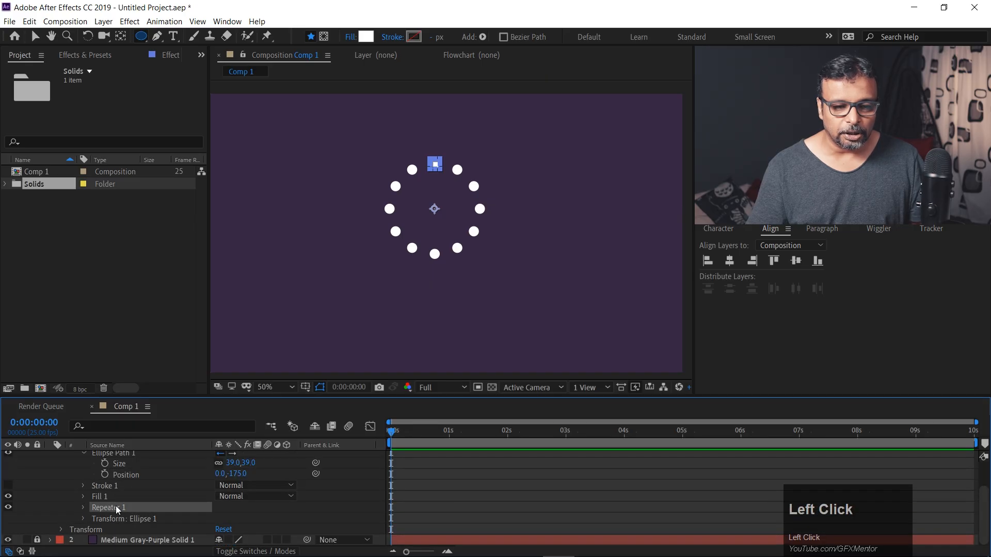
{"action": "scroll", "coordinate": [290, 482], "scroll_direction": "up", "scroll_amount": 2}
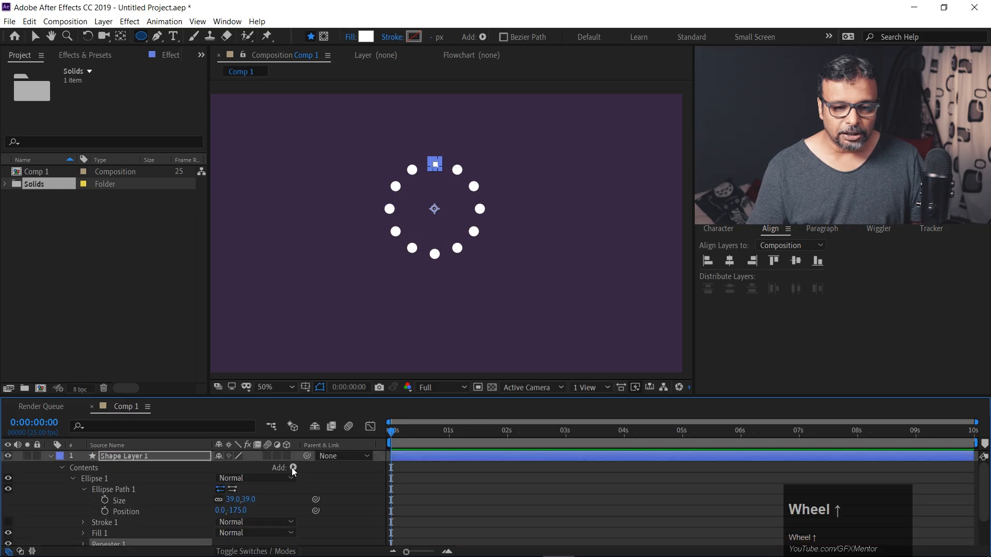
{"action": "left_click", "coordinate": [293, 468]}
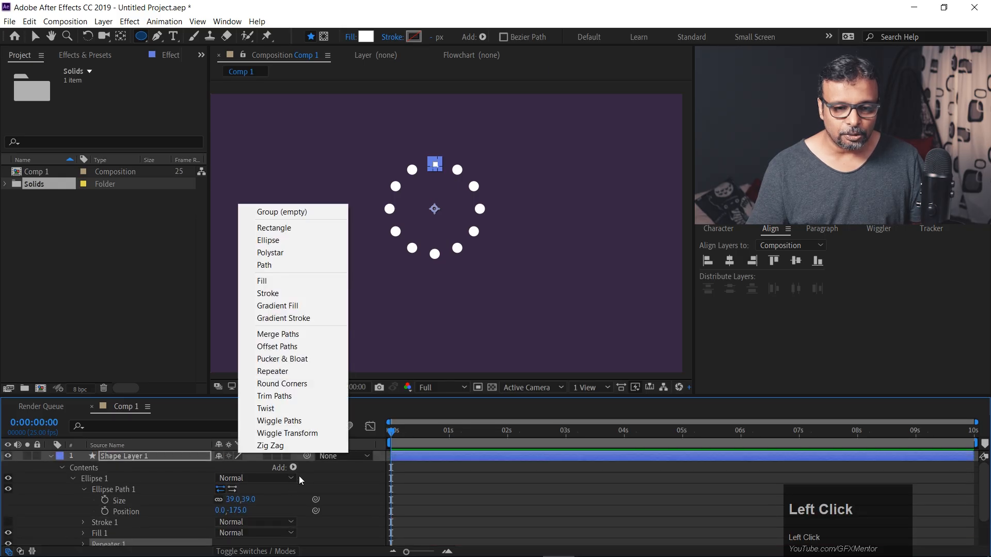
{"action": "left_click", "coordinate": [469, 11]}
{"action": "left_click", "coordinate": [483, 37]}
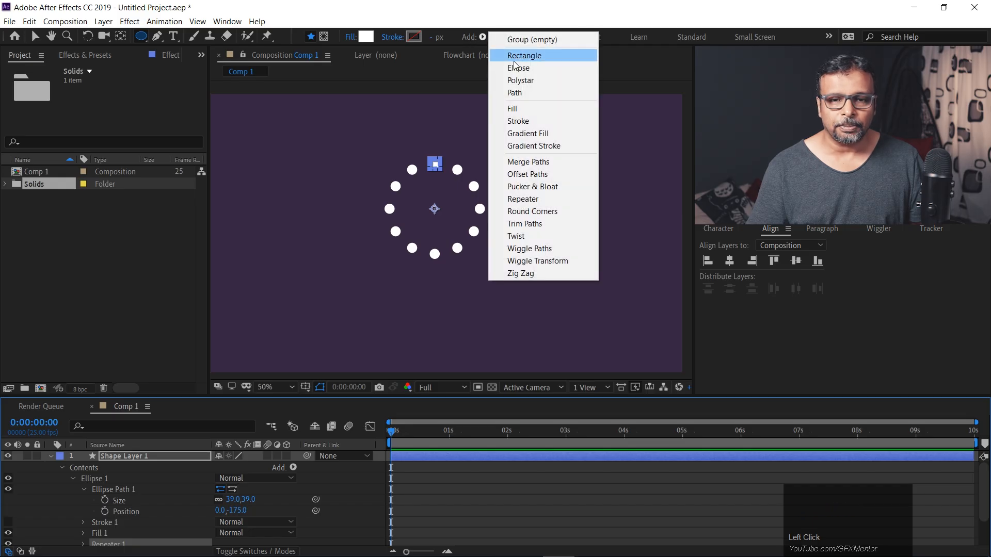
{"action": "left_click", "coordinate": [540, 203]}
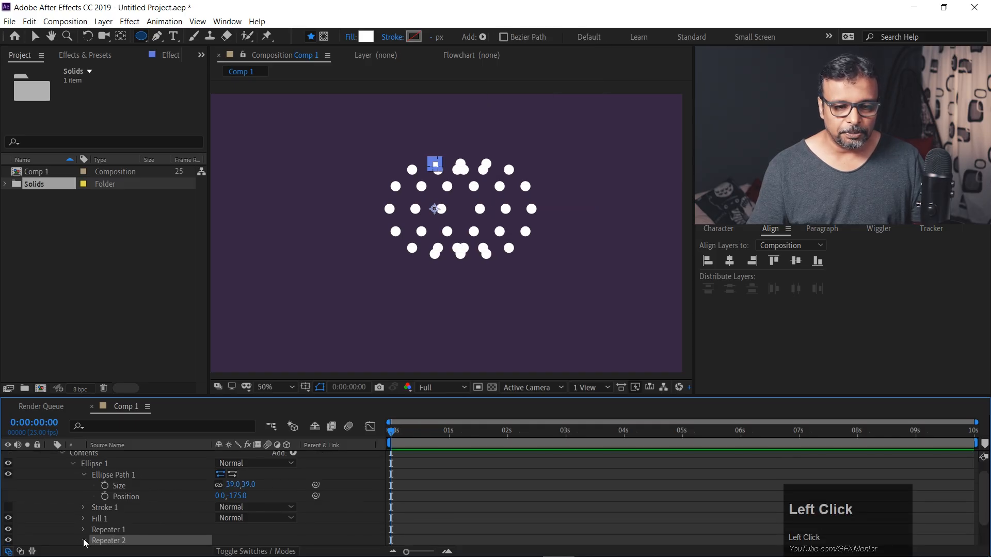
Set the second Repeater's Copies to 6 and the horizontal Position in its transform properties to 0.
{"action": "left_click", "coordinate": [84, 540]}
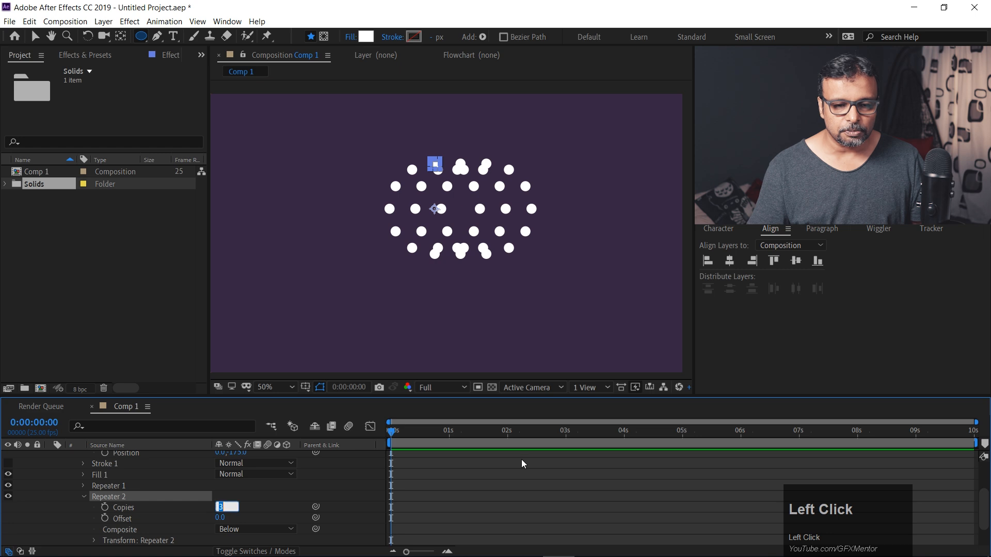
{"action": "type", "text": "6"}
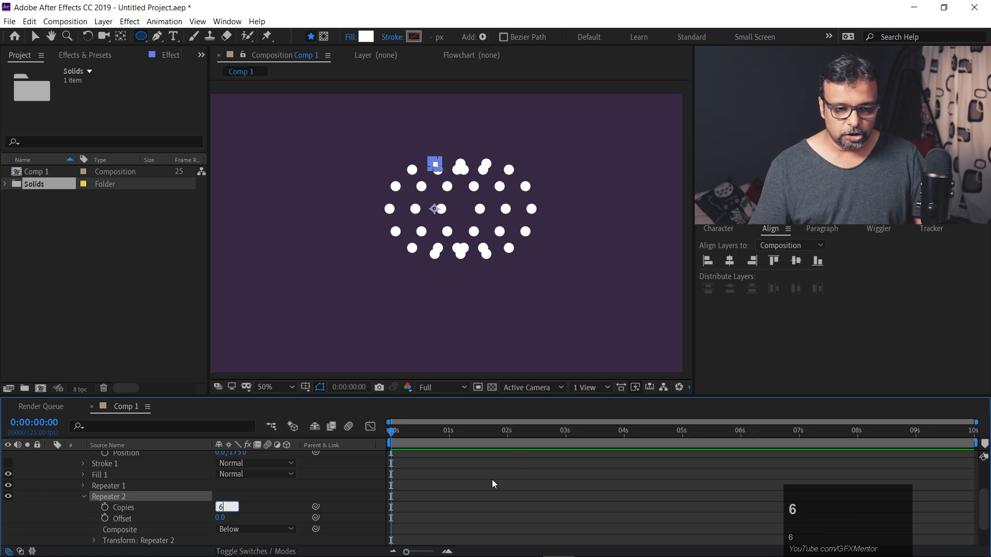
{"action": "left_click", "coordinate": [416, 510]}
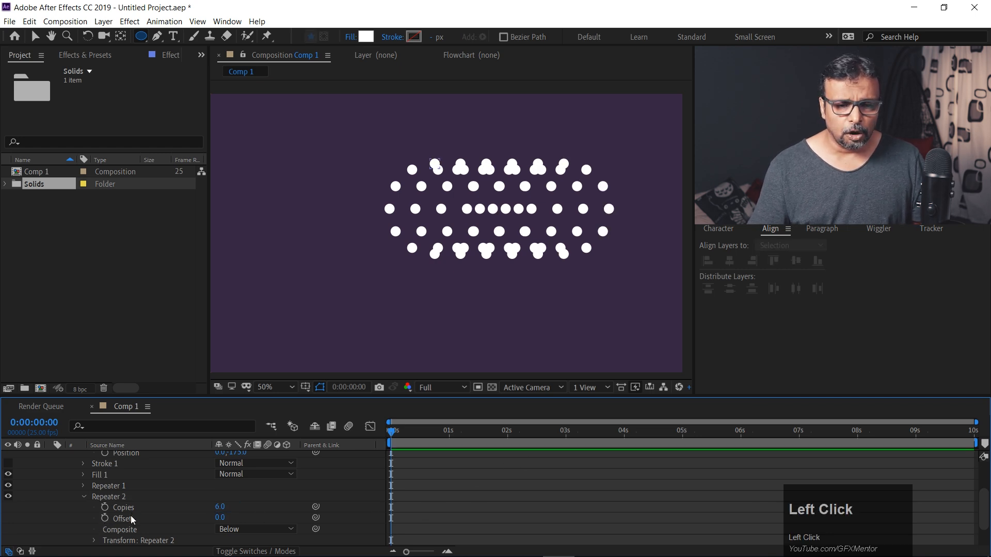
{"action": "scroll", "coordinate": [131, 519], "scroll_direction": "down", "scroll_amount": 1}
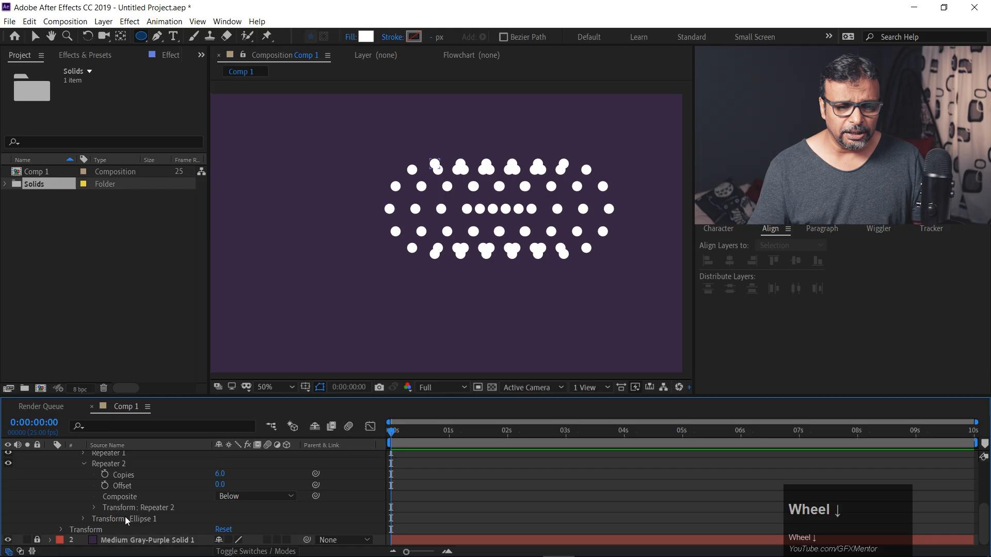
{"action": "left_click", "coordinate": [95, 508]}
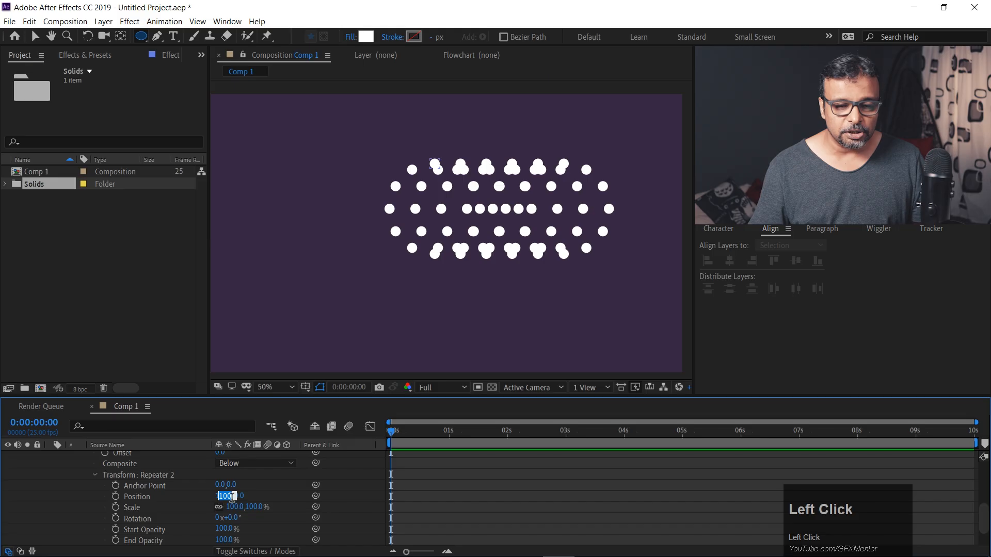
{"action": "type", "text": "0"}
{"action": "key", "text": "Return"}
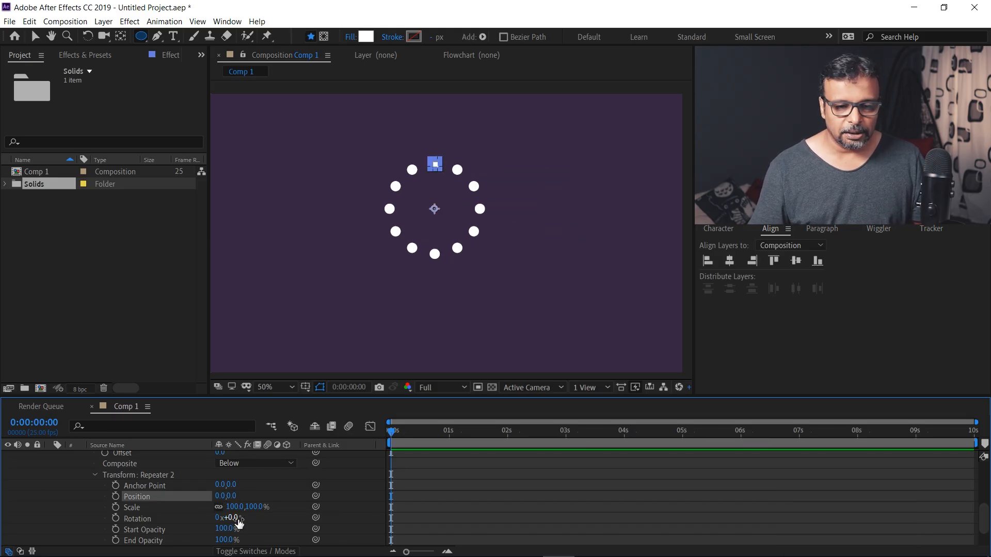
Set the second Repeater's Scale to 73% and its Rotation to 22°, and try adjusting its End Opacity.
{"action": "left_click_drag", "start_coordinate": [236, 511], "coordinate": [216, 508]}
{"action": "scroll", "coordinate": [444, 174], "scroll_direction": "up", "scroll_amount": 2}
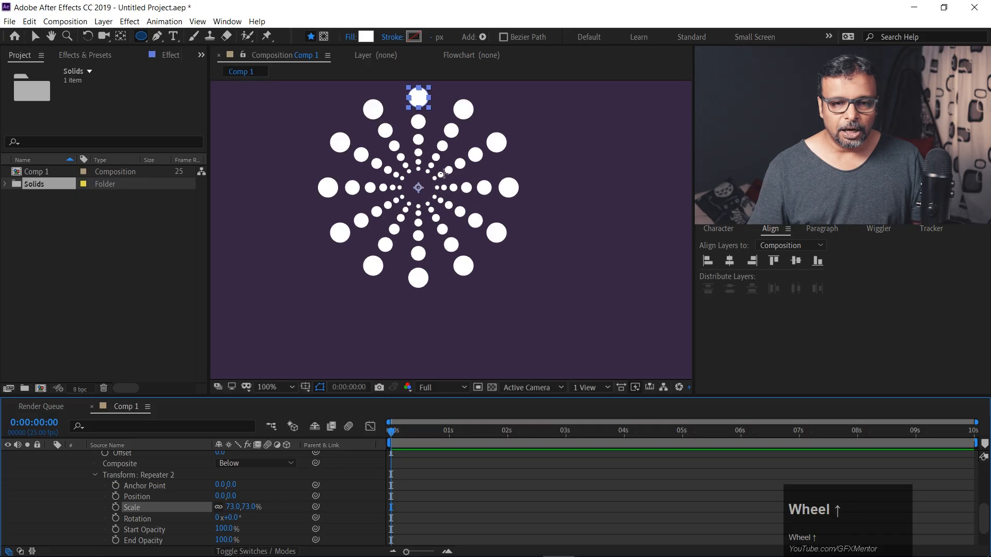
{"action": "left_click_drag", "start_coordinate": [479, 230], "coordinate": [489, 298]}
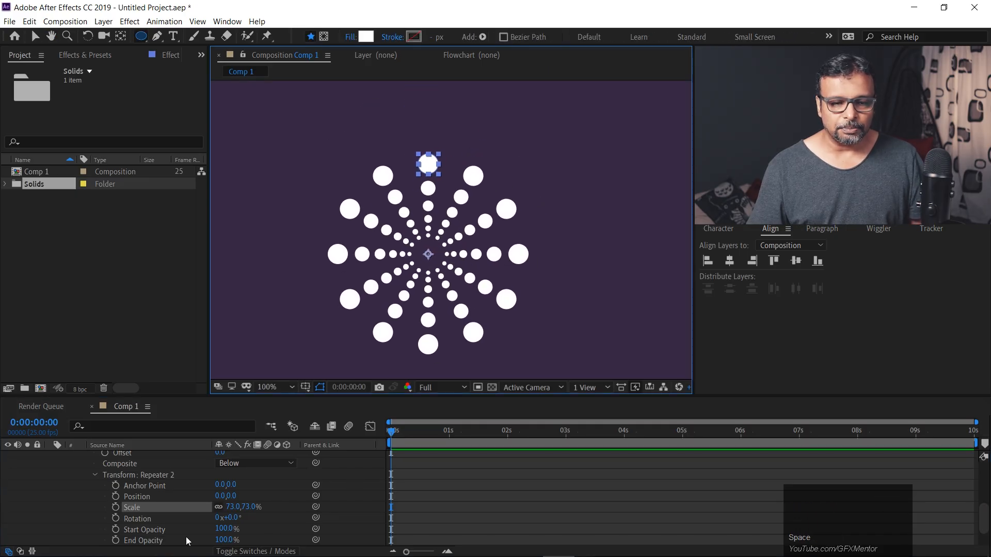
{"action": "mouse_move", "coordinate": [239, 521]}
{"action": "left_mouse_down"}
{"action": "mouse_move", "coordinate": [293, 524]}
{"action": "mouse_move", "coordinate": [254, 523]}
{"action": "left_mouse_up"}
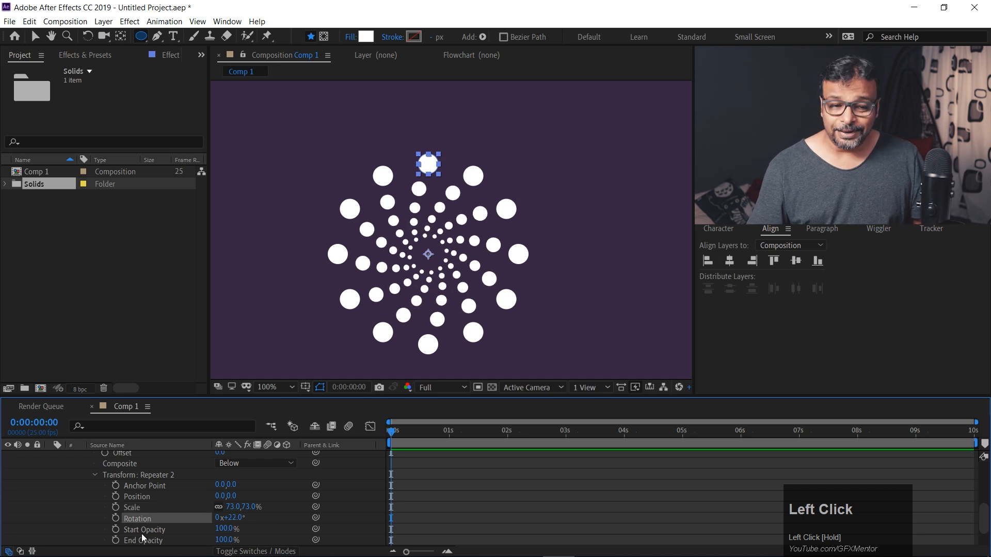
{"action": "mouse_move", "coordinate": [228, 540]}
{"action": "left_mouse_down"}
{"action": "mouse_move", "coordinate": [48, 536]}
{"action": "mouse_move", "coordinate": [221, 551]}
{"action": "left_mouse_up"}
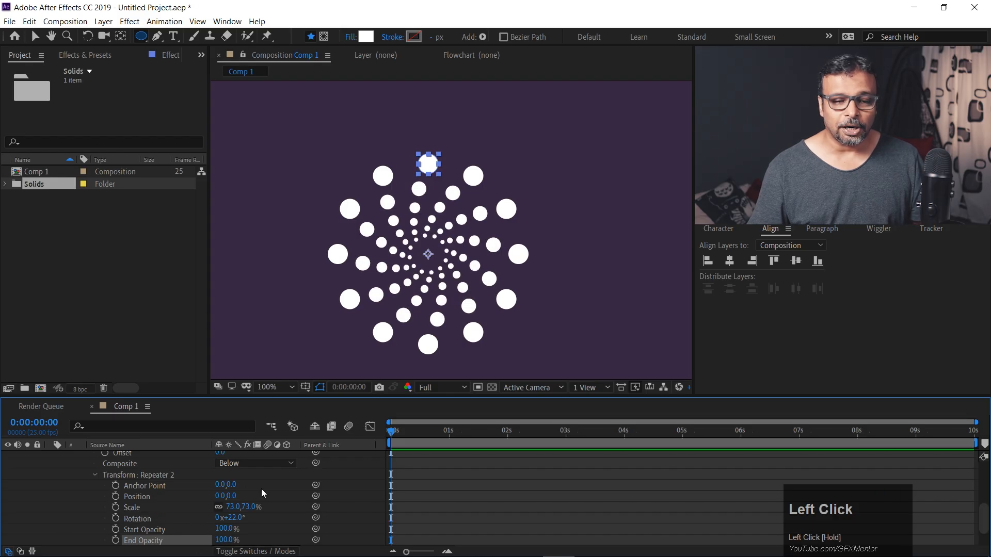
Increase the second Repeater's Copies to 49.
{"action": "scroll", "coordinate": [263, 489], "scroll_direction": "up", "scroll_amount": 3}
{"action": "left_click_drag", "start_coordinate": [218, 511], "coordinate": [231, 508]}
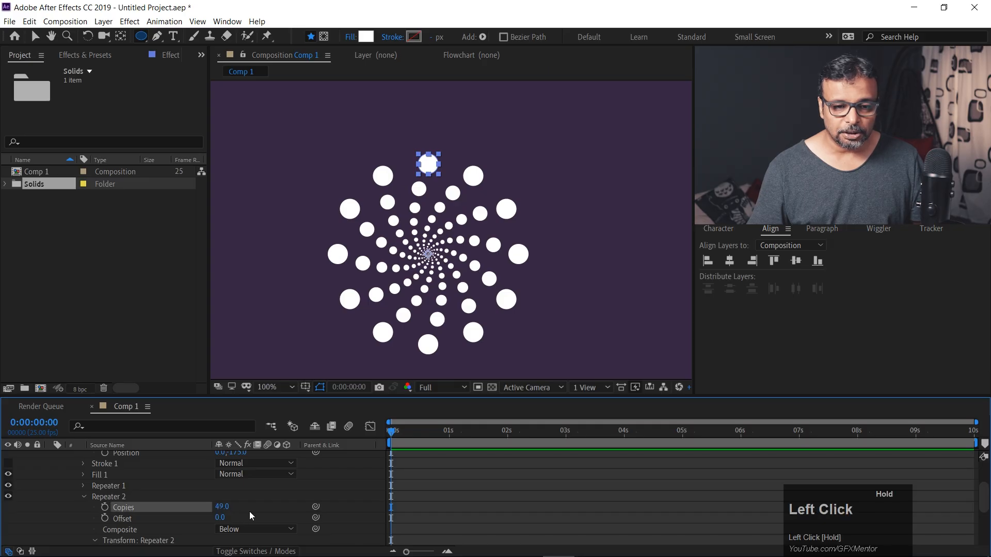
Set the second Repeater's Scale to 90% and its End Opacity to 0%.
{"action": "scroll", "coordinate": [273, 488], "scroll_direction": "down", "scroll_amount": 3}
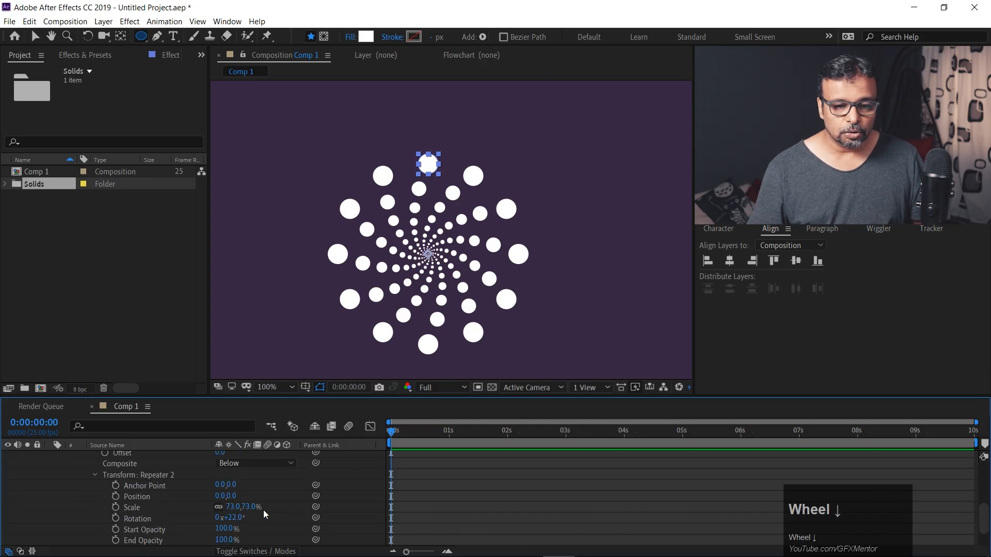
{"action": "left_click_drag", "start_coordinate": [231, 508], "coordinate": [242, 508]}
{"action": "scroll", "coordinate": [284, 510], "scroll_direction": "down", "scroll_amount": 3}
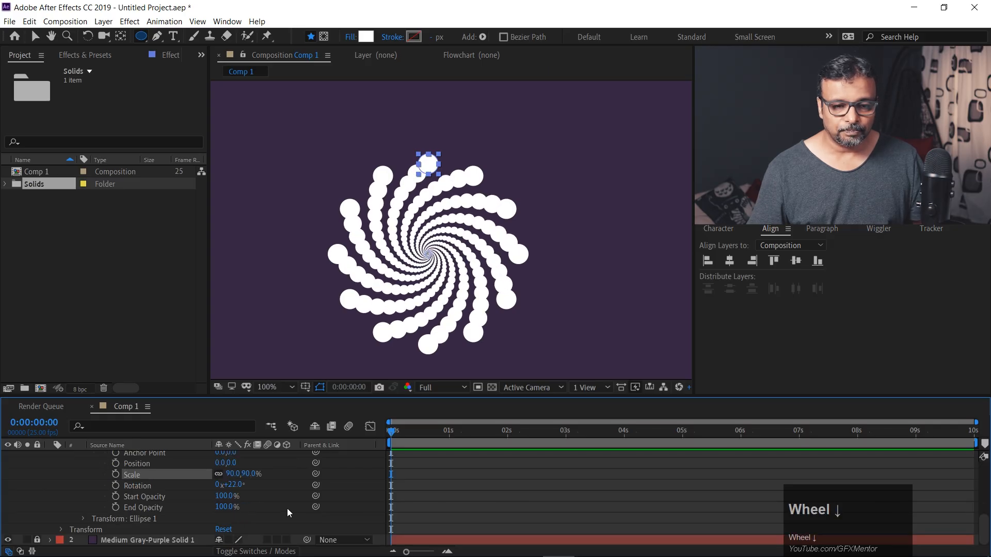
{"action": "left_click_drag", "start_coordinate": [228, 510], "coordinate": [148, 511]}
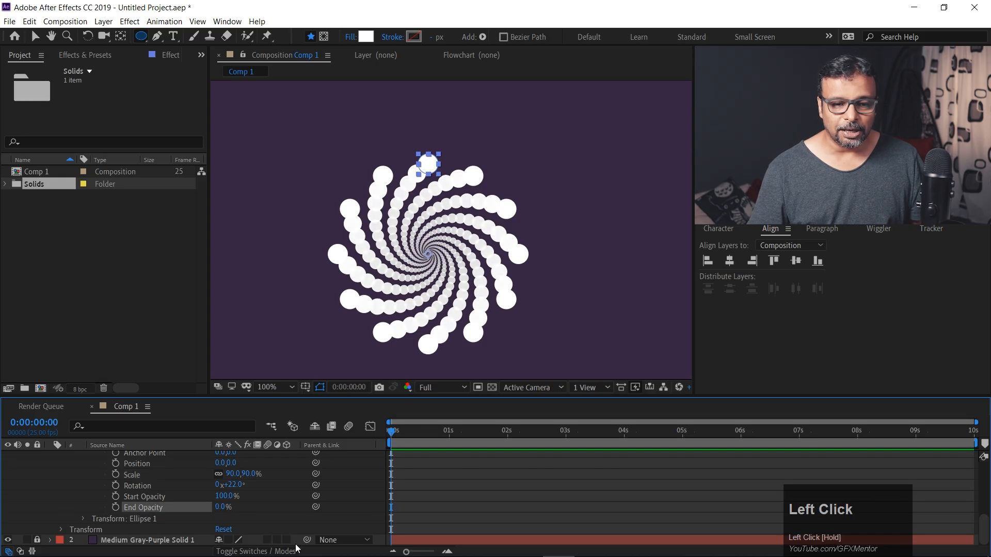
Undo the End Opacity change and set the second Repeater's Start Opacity to 0%.
{"action": "key", "text": "ctrl+z"}
{"action": "left_click_drag", "start_coordinate": [223, 497], "coordinate": [43, 500]}
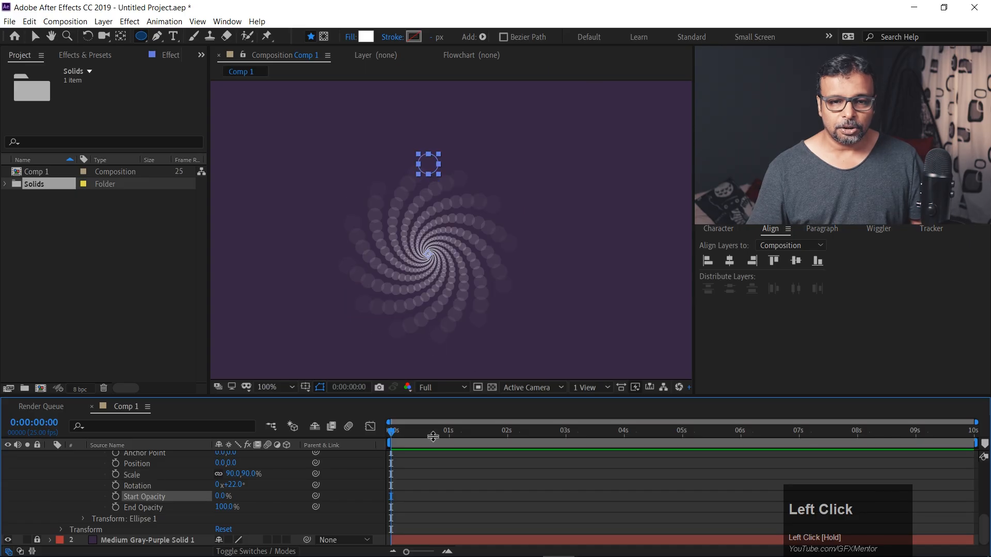
Keyframe the second Repeater's Rotation from 22° at the composition's start to 146° at 0:00:01:02, and preview the animation.
{"action": "left_click_drag", "start_coordinate": [427, 432], "coordinate": [114, 488]}
{"action": "left_click", "coordinate": [115, 486]}
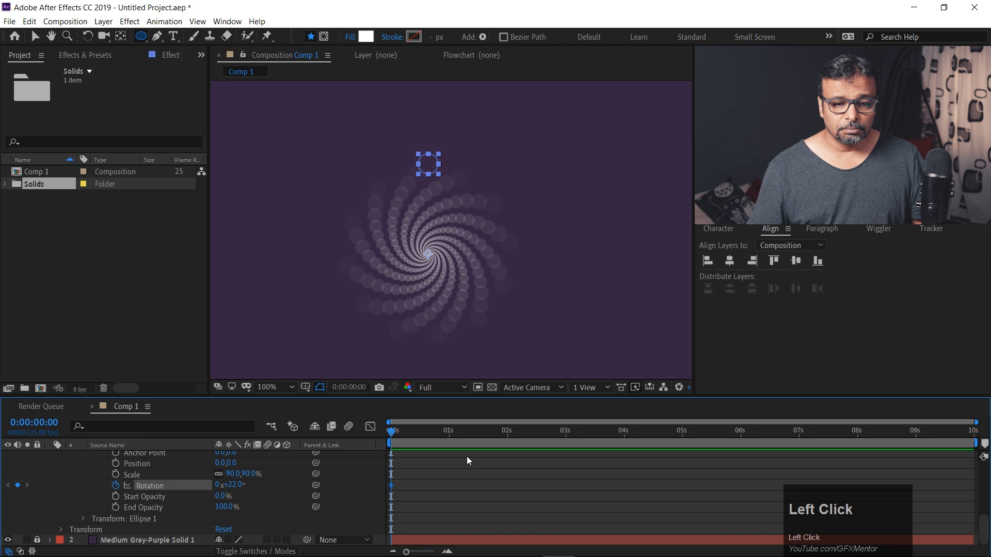
{"action": "left_click_drag", "start_coordinate": [397, 433], "coordinate": [454, 436]}
{"action": "left_click_drag", "start_coordinate": [240, 485], "coordinate": [311, 487]}
{"action": "key", "text": "space"}
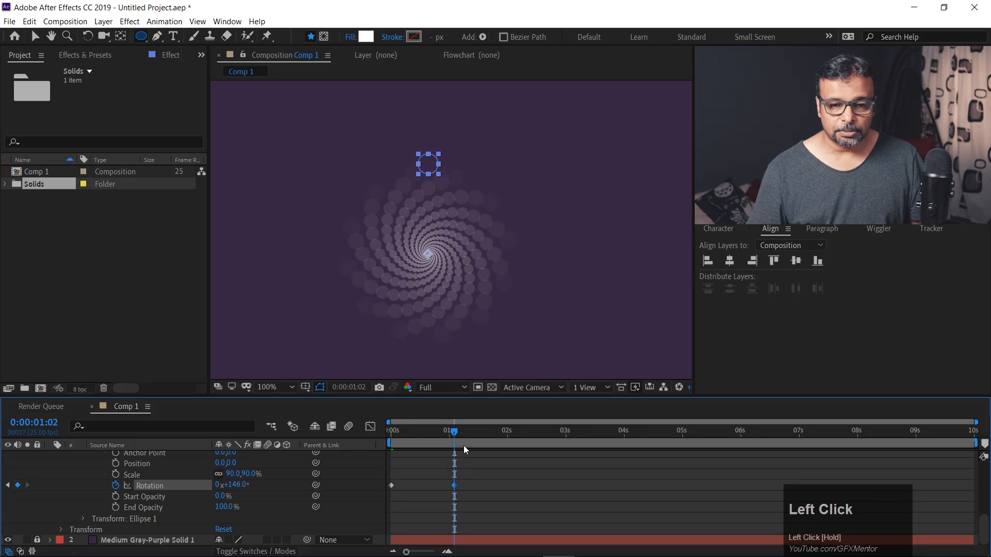
{"action": "key", "text": "space"}
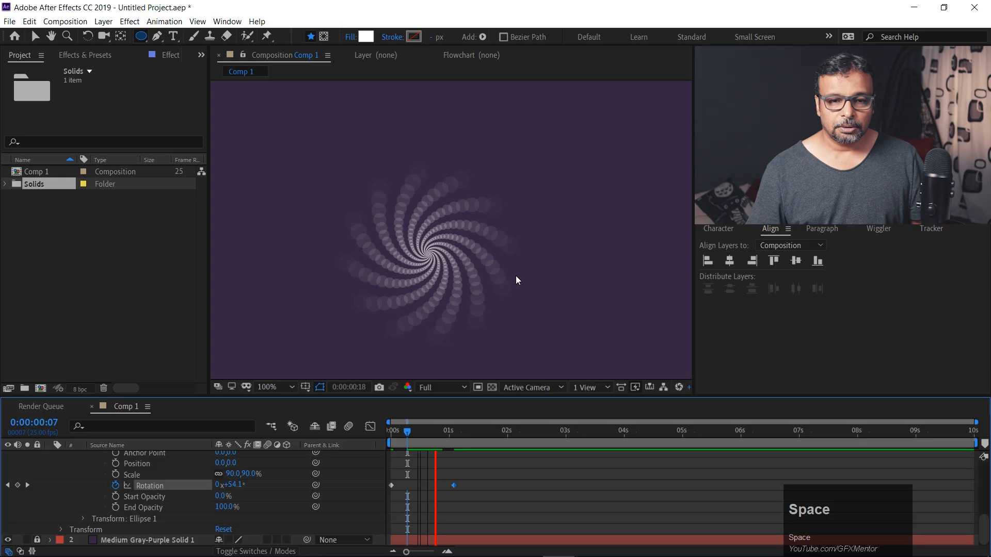
{"action": "key", "text": "space"}
Move the ending Rotation keyframe to just before the 6-second mark and preview the slower rotation from the start.
{"action": "left_click_drag", "start_coordinate": [455, 486], "coordinate": [734, 485]}
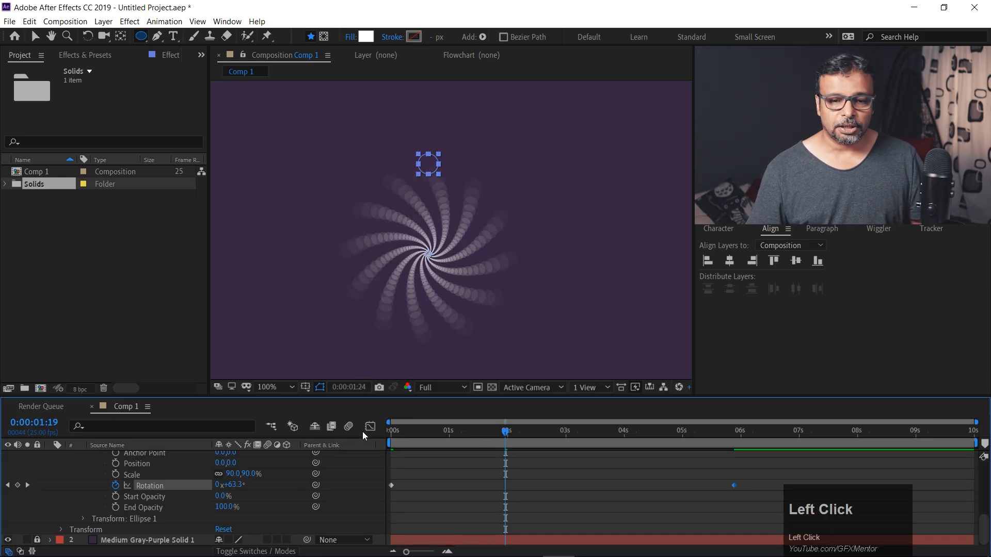
{"action": "key", "text": "Home"}
{"action": "key", "text": "space"}
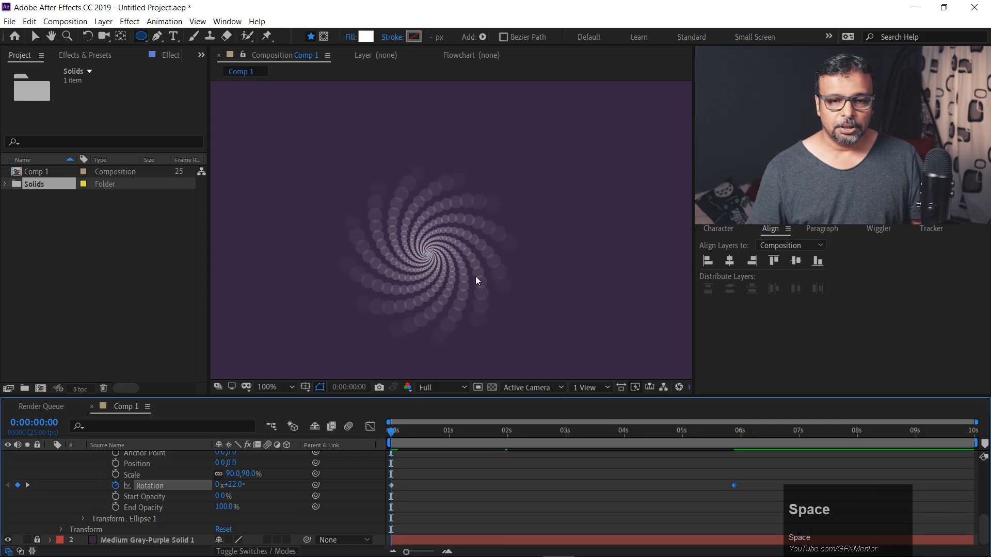